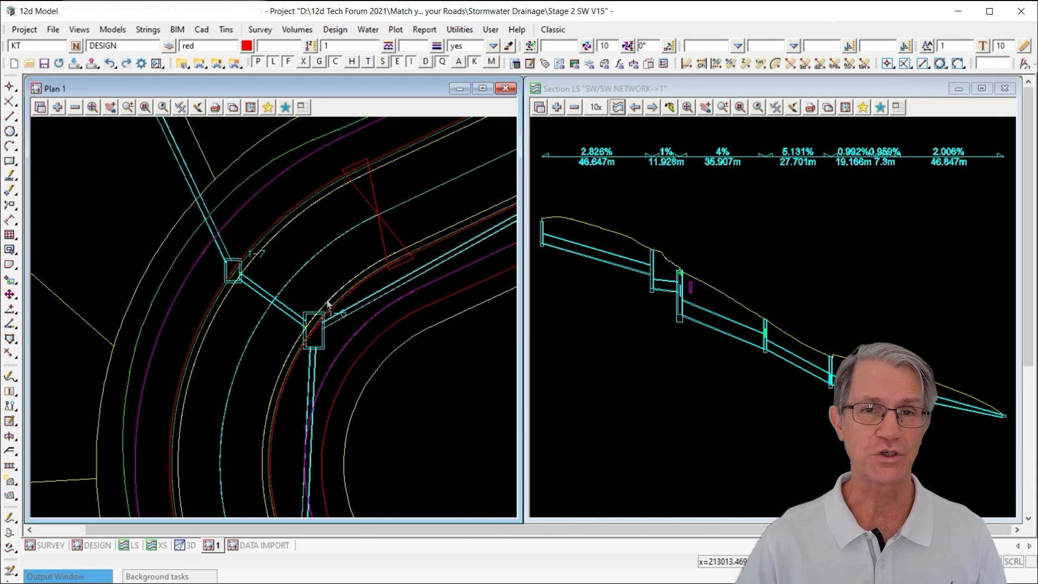
# Inquire on the two lip-of-kerb strings and the road centreline near pits 1-6 and 1-7 to check their model and string names.
pyautogui.press('F2')
pyautogui.click(280, 231)
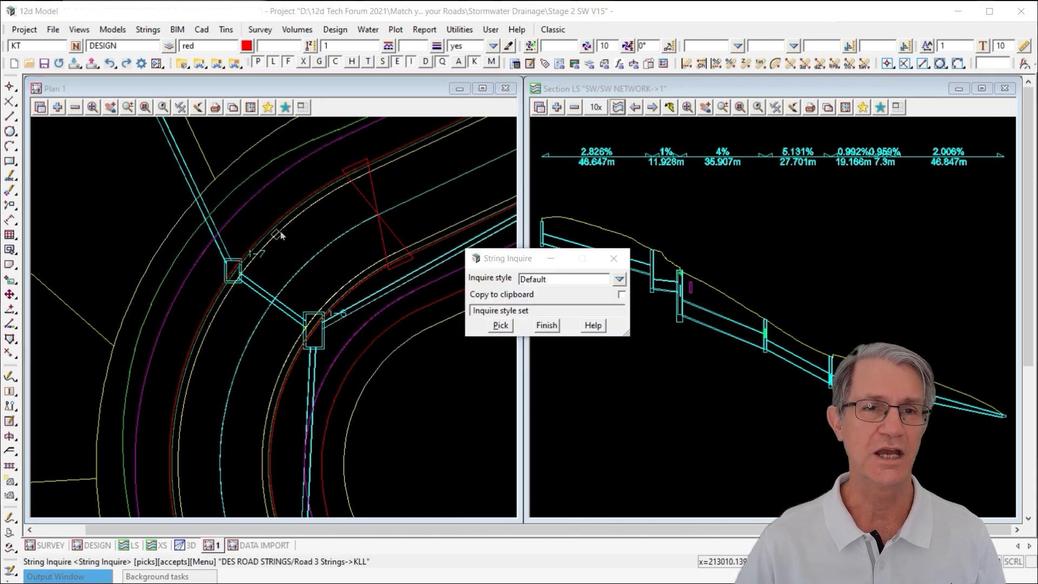
pyautogui.middleClick(280, 231)
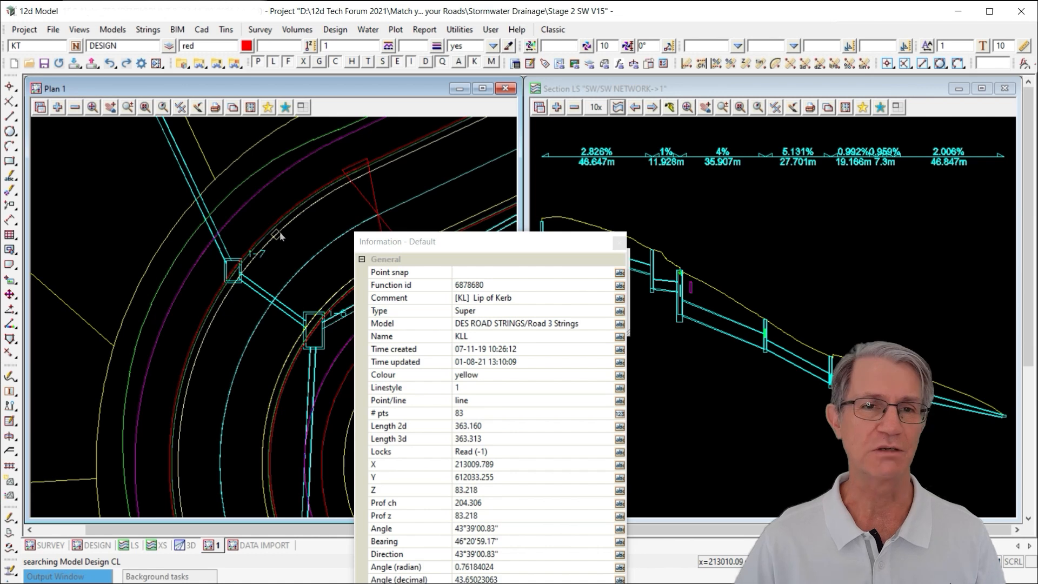
pyautogui.click(335, 297)
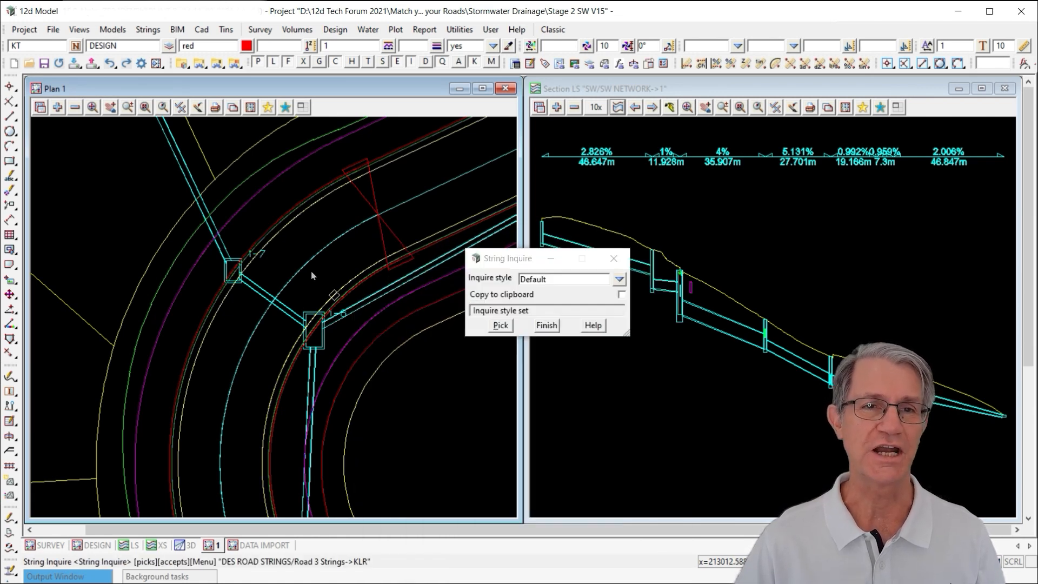
pyautogui.click(305, 267)
pyautogui.click(305, 267)
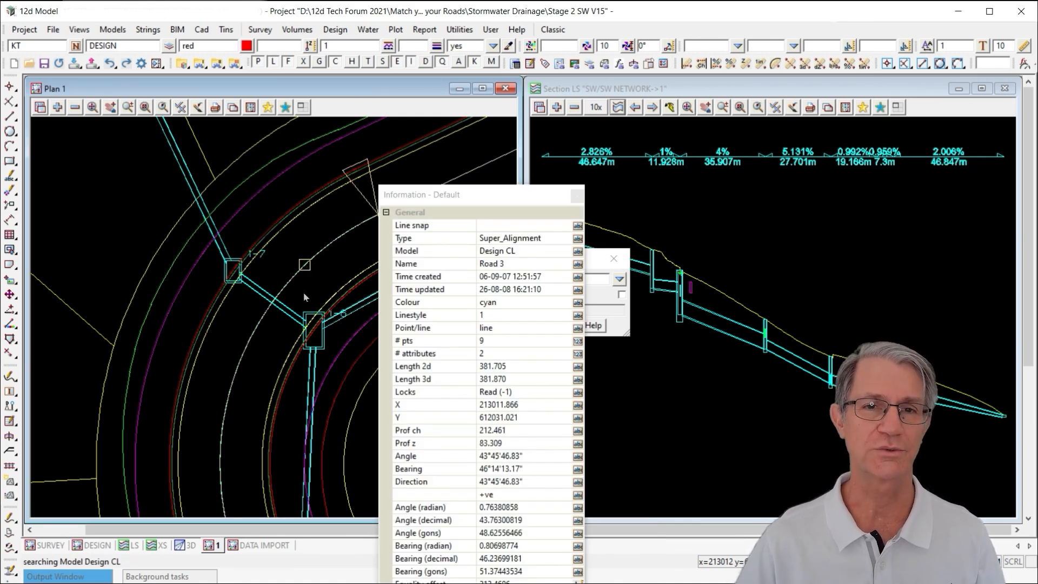
pyautogui.click(546, 325)
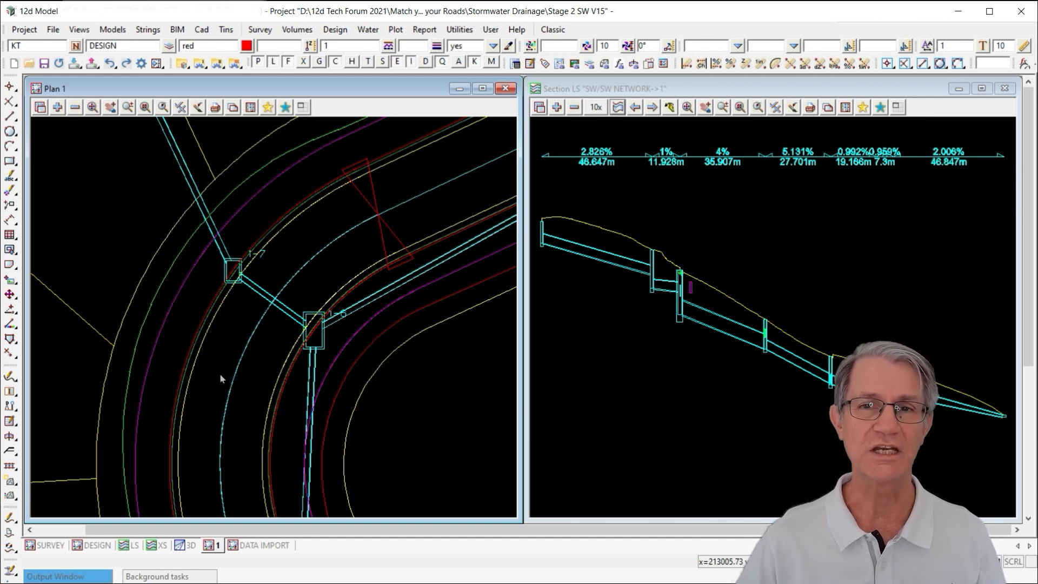
# Open the Water Network Editor clear of the plan view and select the drainage string at pit 1-6 for editing.
pyautogui.click(9, 571)
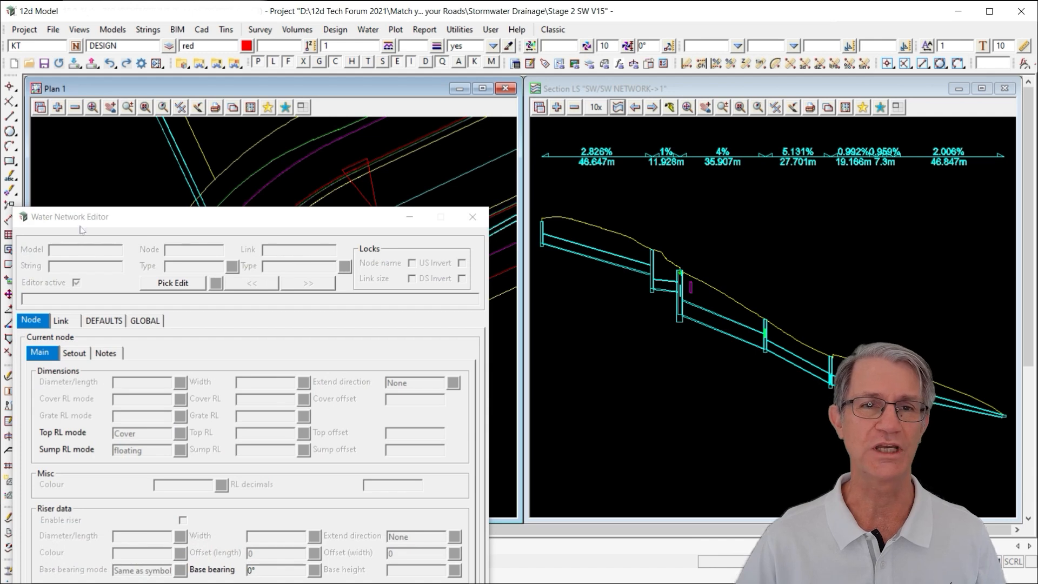
pyautogui.moveTo(93, 220); pyautogui.dragTo(603, 63)
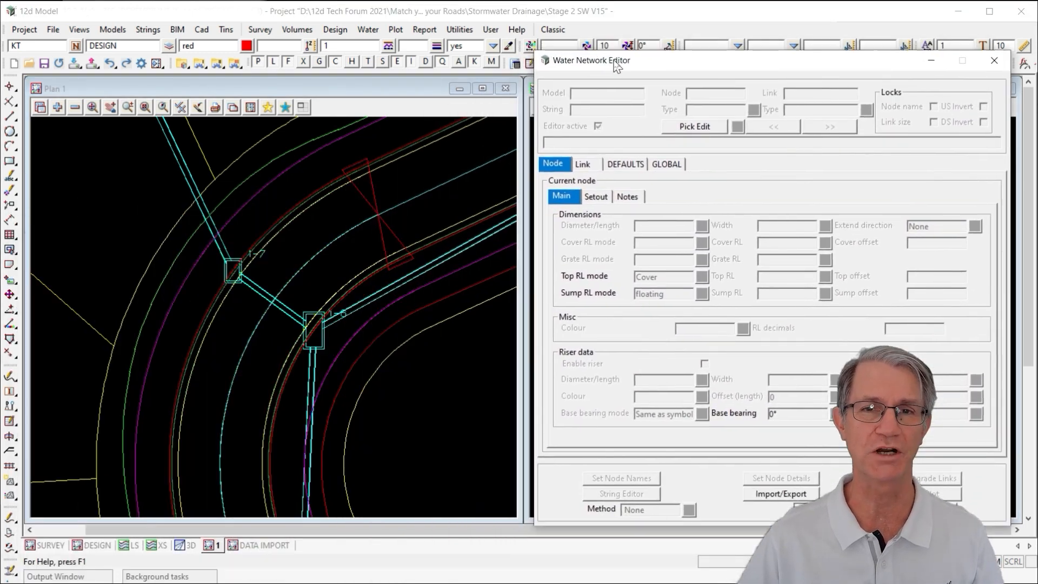
pyautogui.click(292, 310)
pyautogui.middleClick(292, 311)
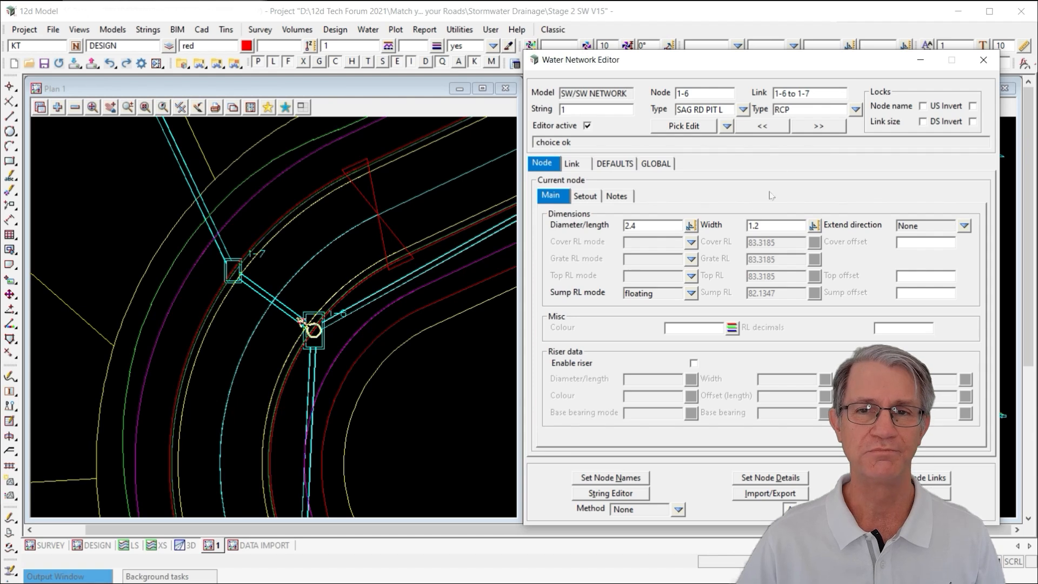
# Assign SW.road_des as the road design file in the network's global utility model settings.
pyautogui.click(662, 163)
pyautogui.click(603, 197)
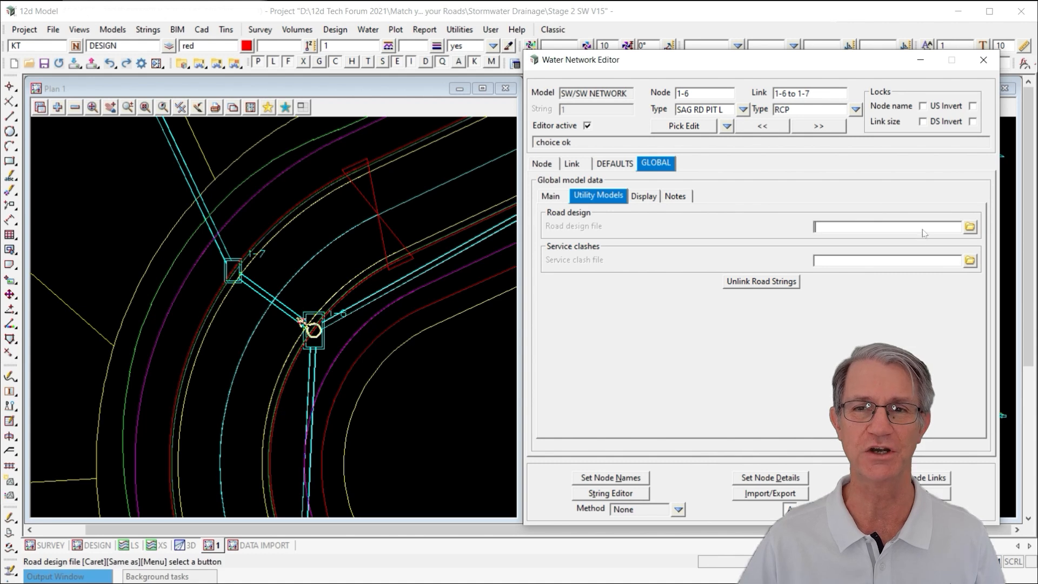
pyautogui.click(970, 227)
pyautogui.click(1000, 269)
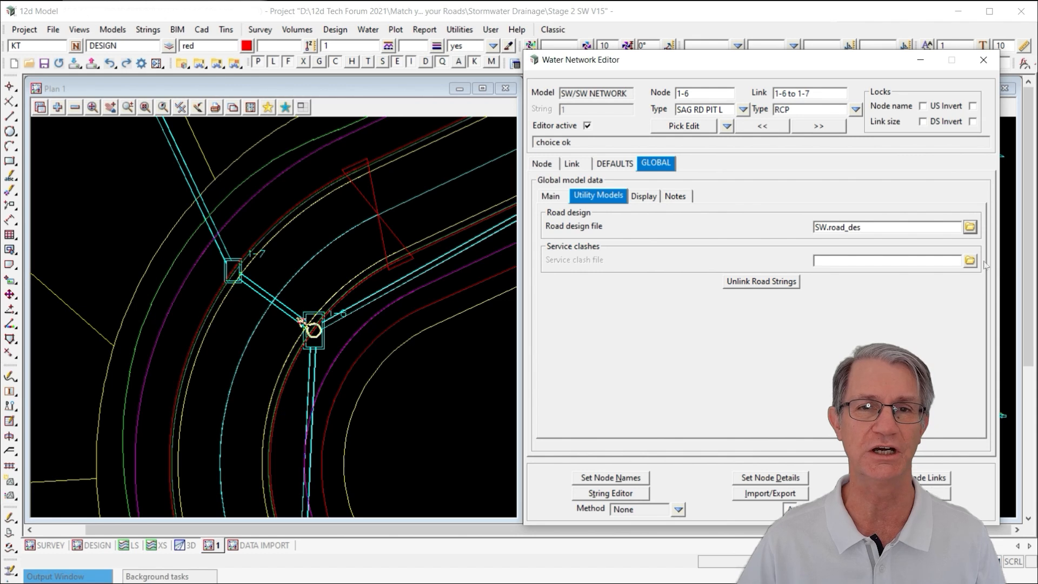
# Open SW.road_des for editing and examine the Design CL row's centre string ID and centre search distance against the road layout.
pyautogui.click(971, 228)
pyautogui.click(991, 471)
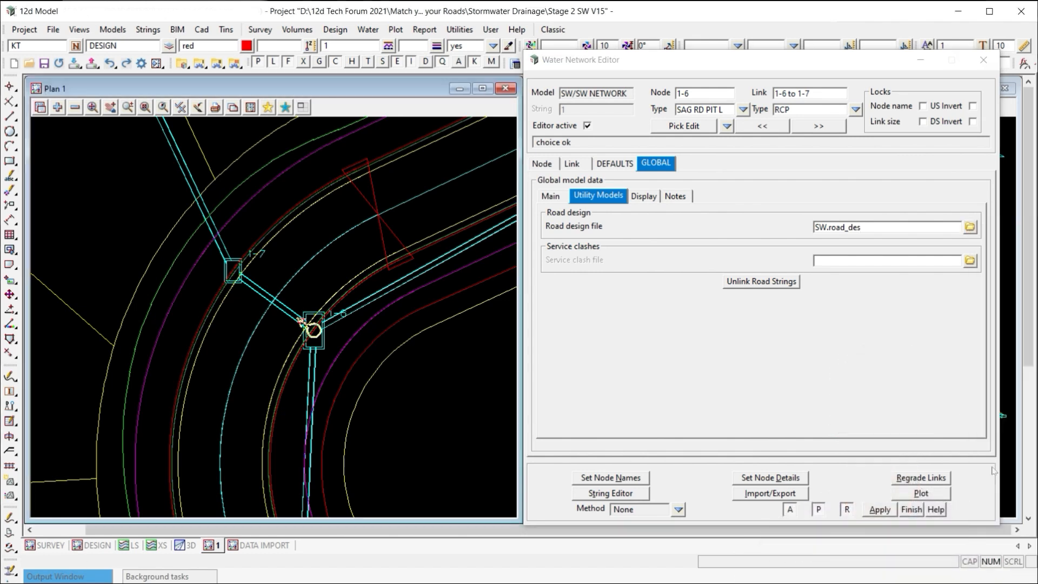
pyautogui.moveTo(842, 467); pyautogui.dragTo(590, 228)
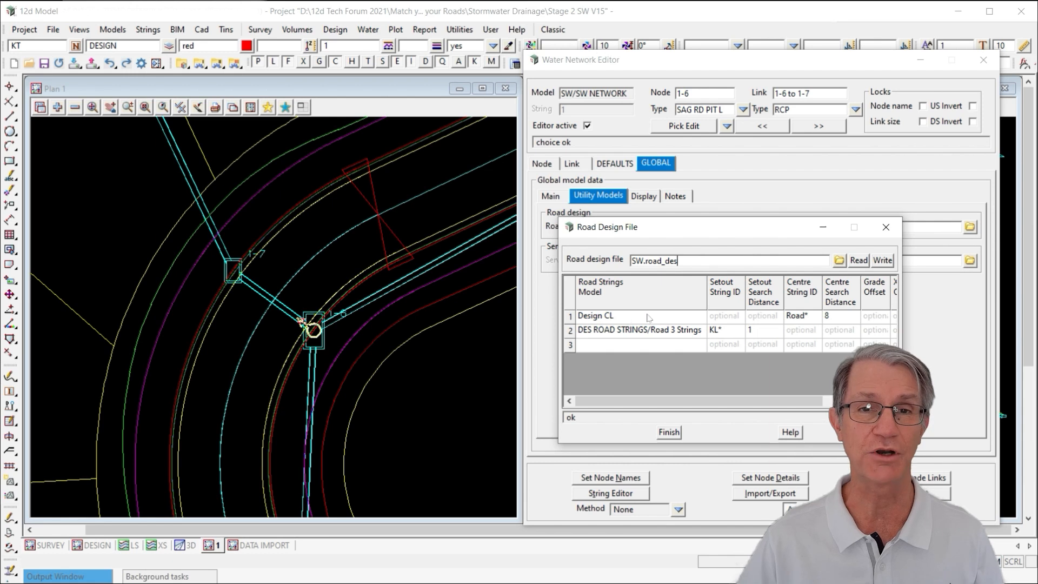
pyautogui.click(808, 317)
pyautogui.click(813, 318)
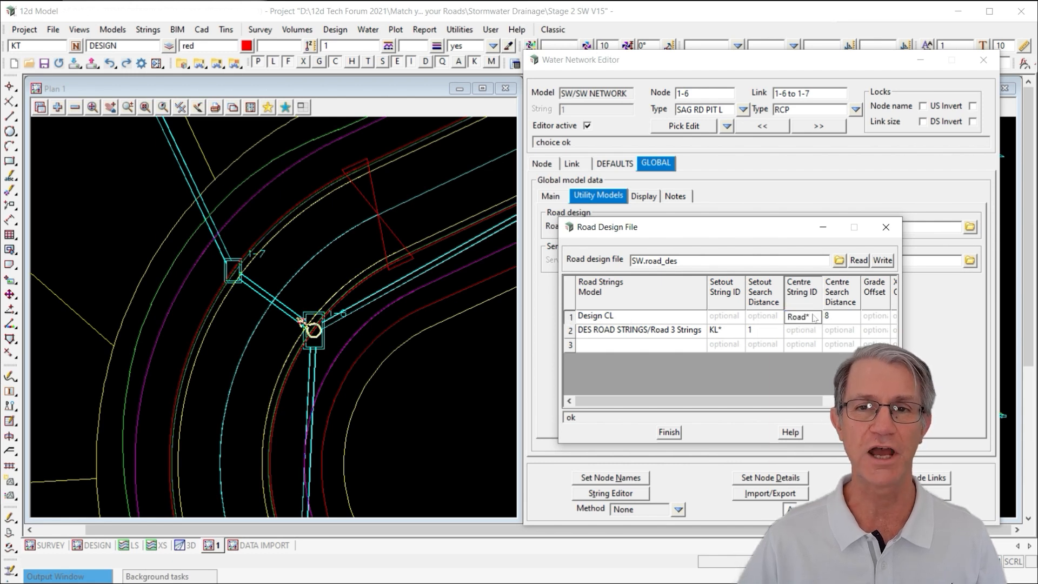
pyautogui.click(840, 319)
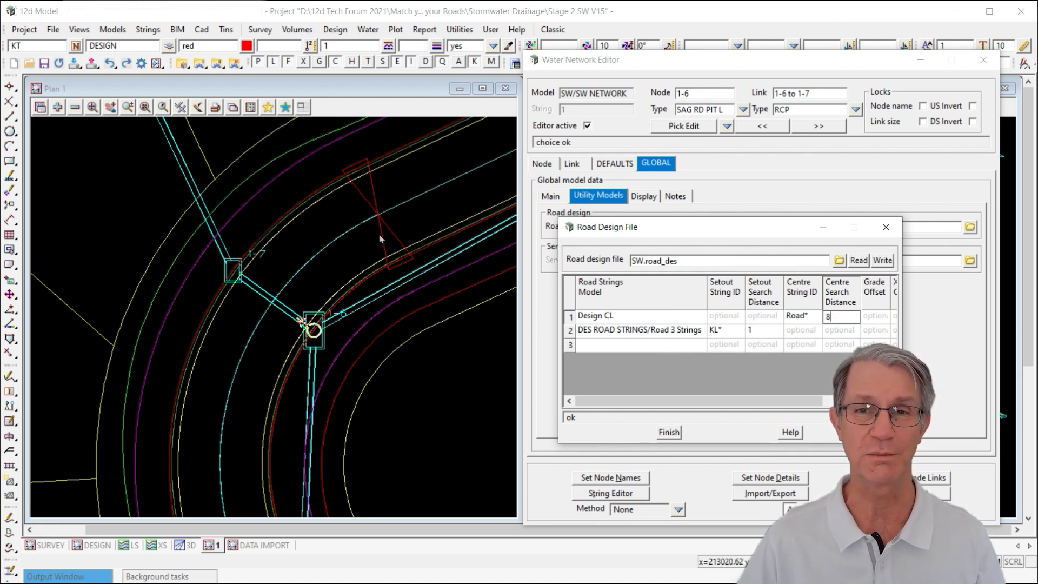
pyautogui.scroll(-4, 389, 340)
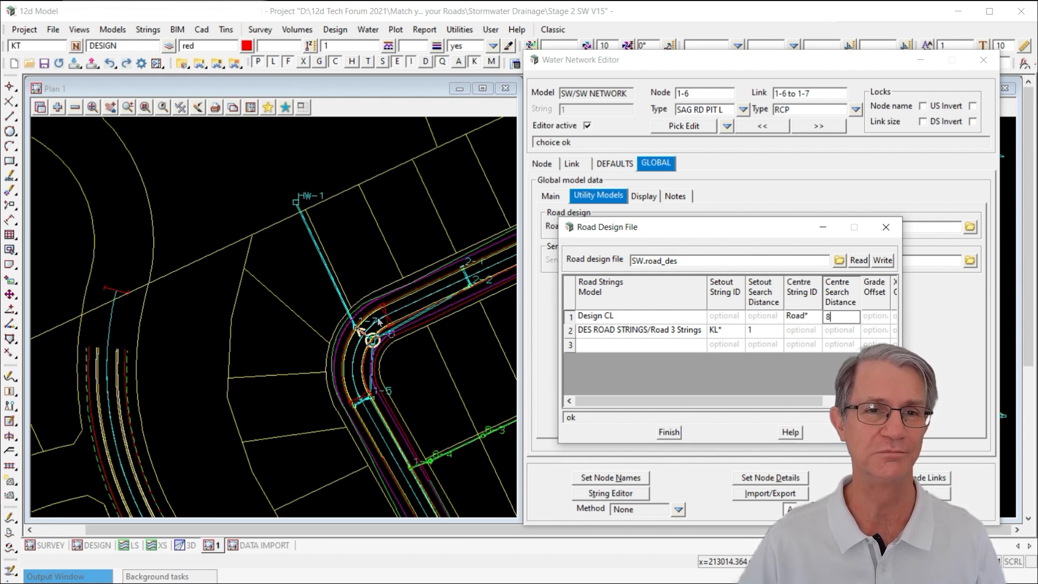
pyautogui.scroll(5, 389, 344)
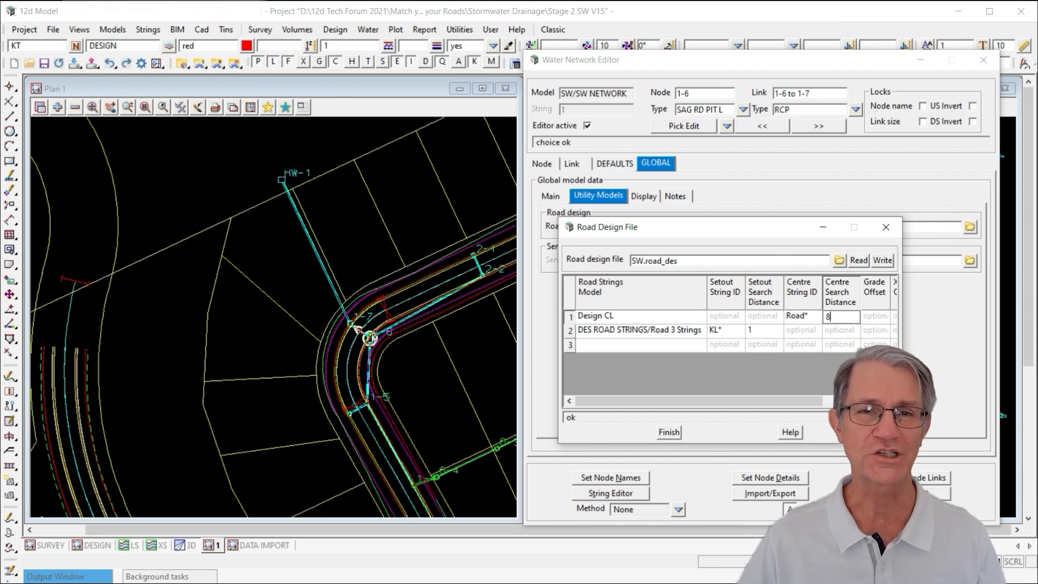
# Examine the DES ROAD STRINGS/Road 3 Strings row's setout string ID and setout search distance, comparing it with the kerb at pit 1-6.
pyautogui.click(670, 331)
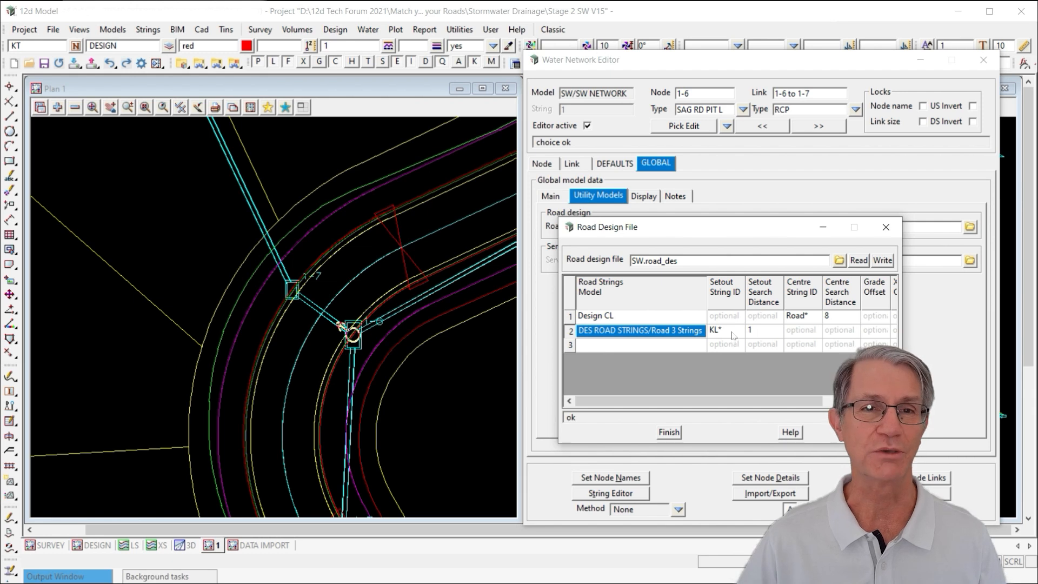
pyautogui.click(686, 333)
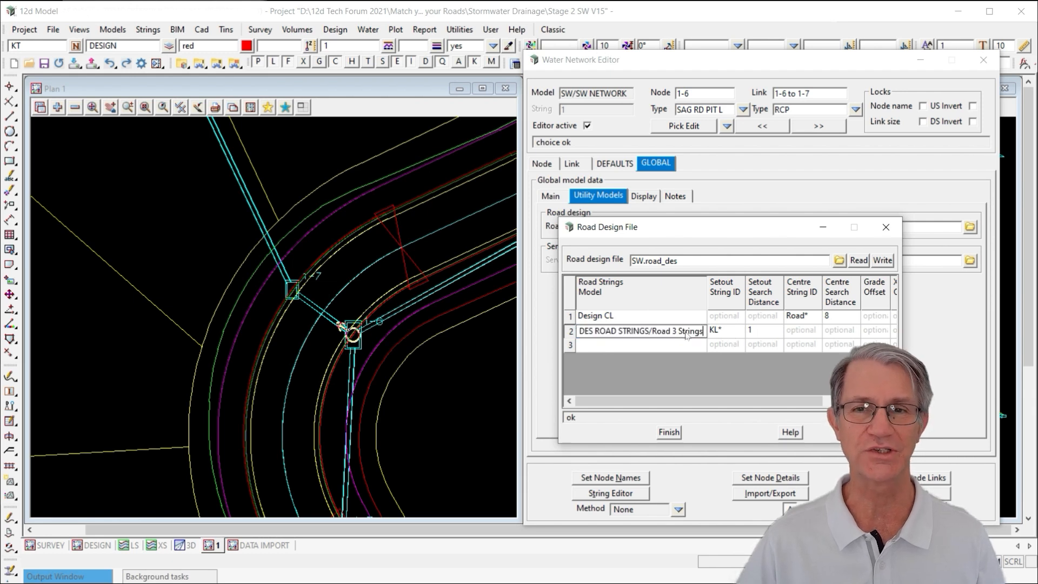
pyautogui.click(729, 332)
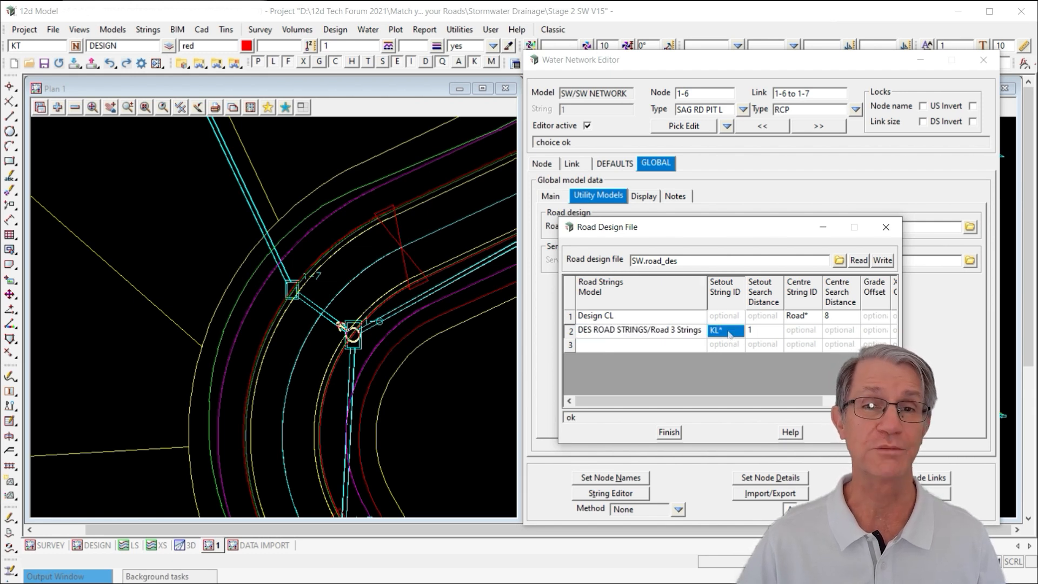
pyautogui.click(729, 332)
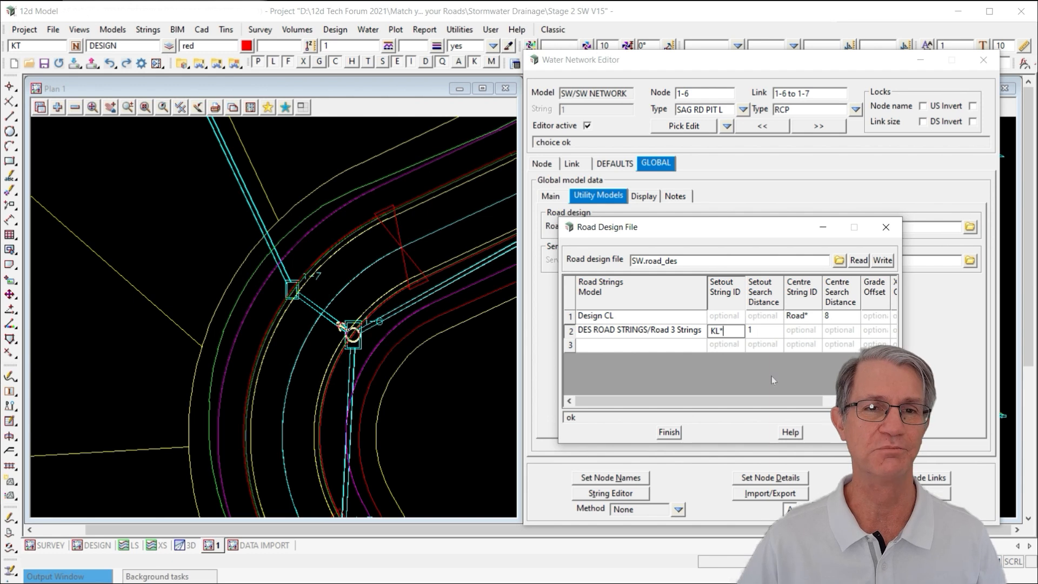
pyautogui.click(771, 333)
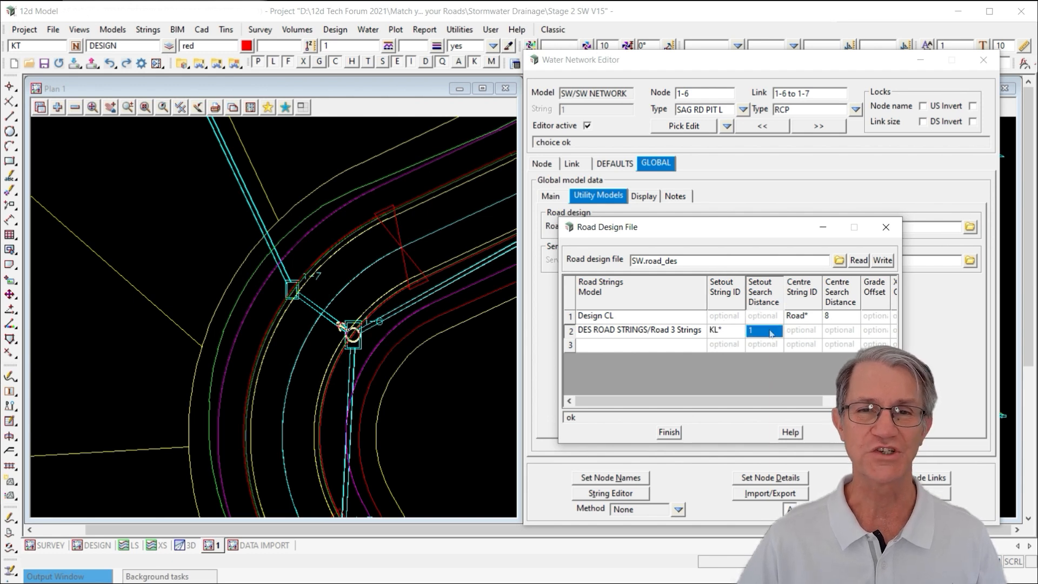
pyautogui.scroll(5, 351, 334)
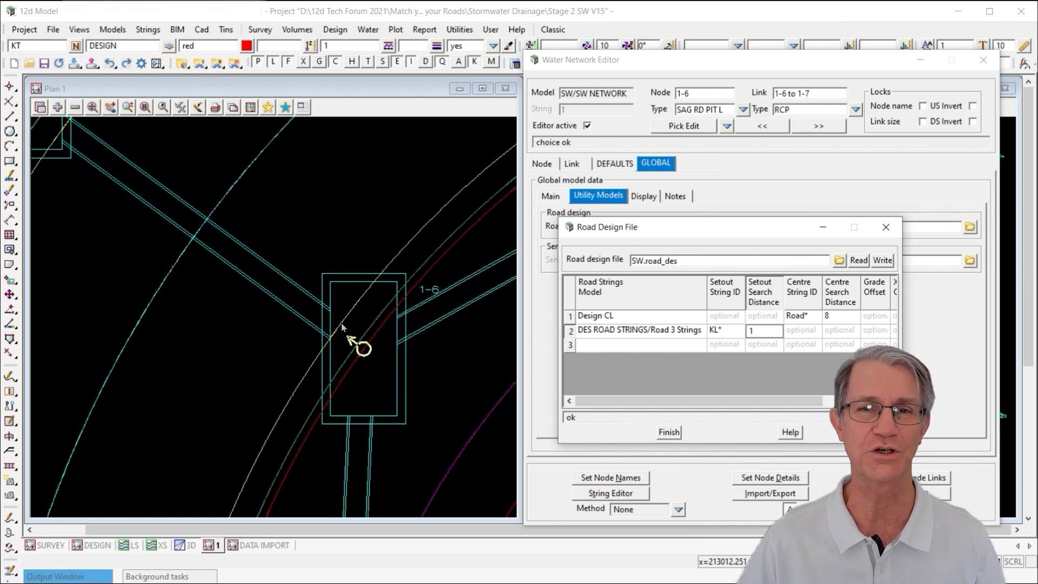
pyautogui.scroll(-3, 366, 332)
pyautogui.scroll(-2, 370, 334)
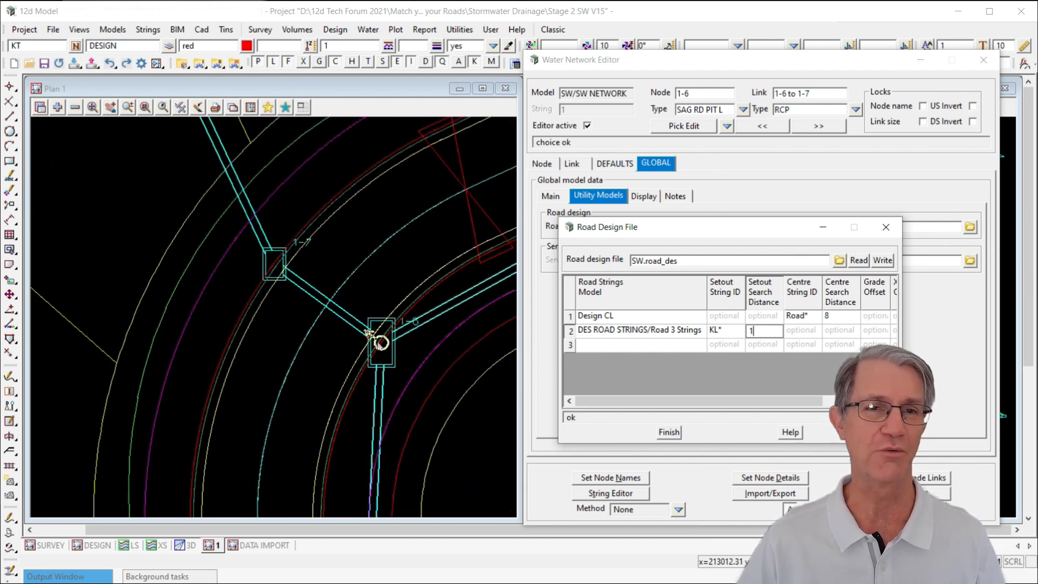
# Save SW.road_des over the existing file, check its optional crossfall offset and slope measurement columns, and close the road design table.
pyautogui.click(882, 261)
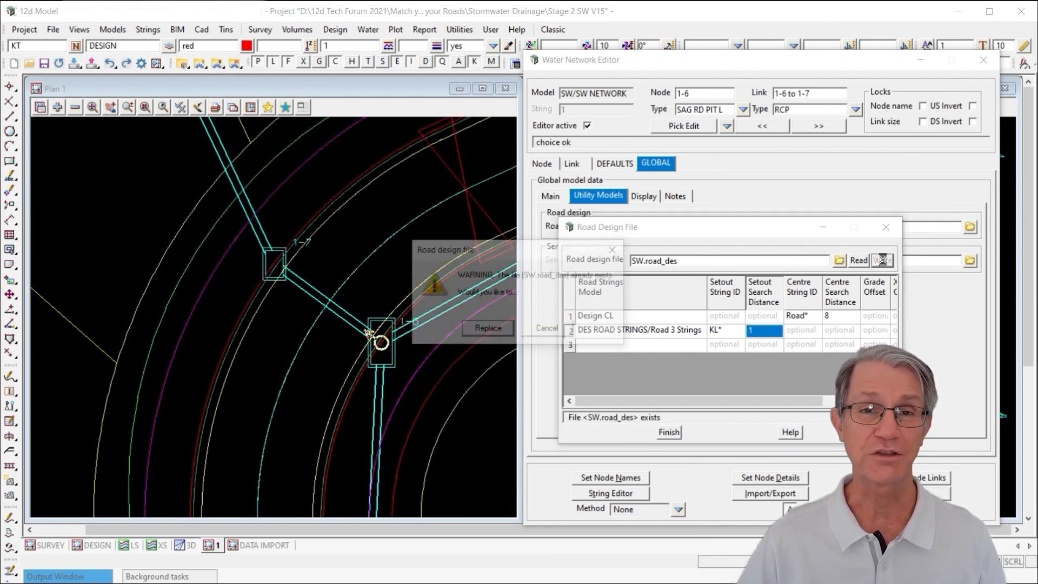
pyautogui.click(507, 333)
pyautogui.moveTo(901, 358); pyautogui.dragTo(989, 362)
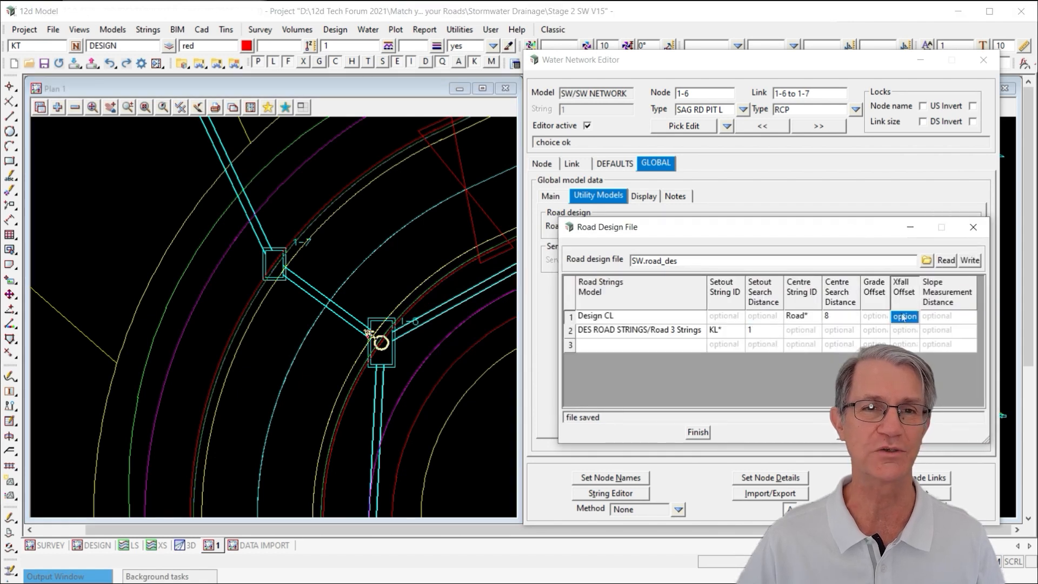
pyautogui.click(946, 316)
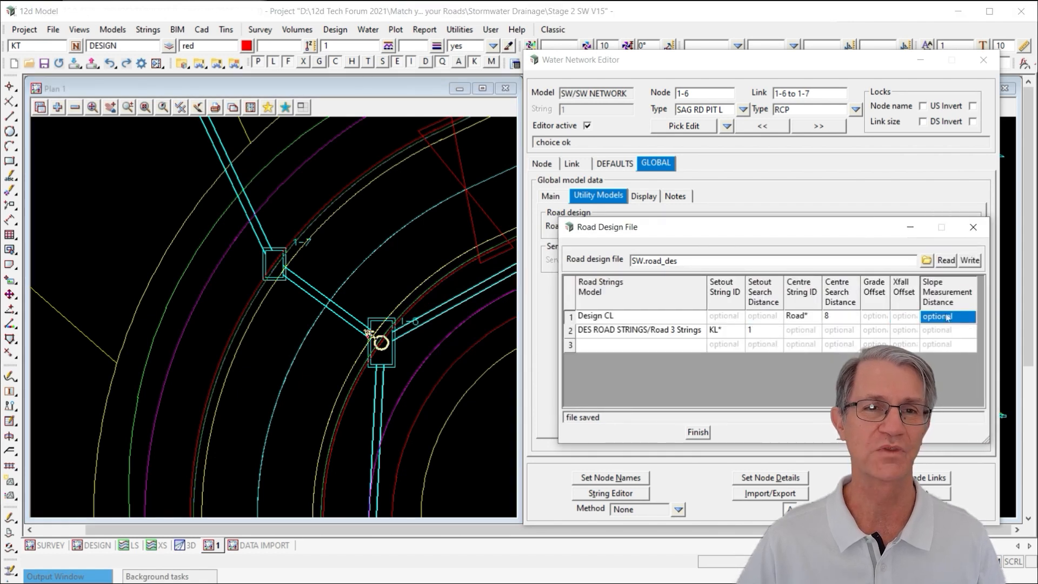
pyautogui.click(706, 432)
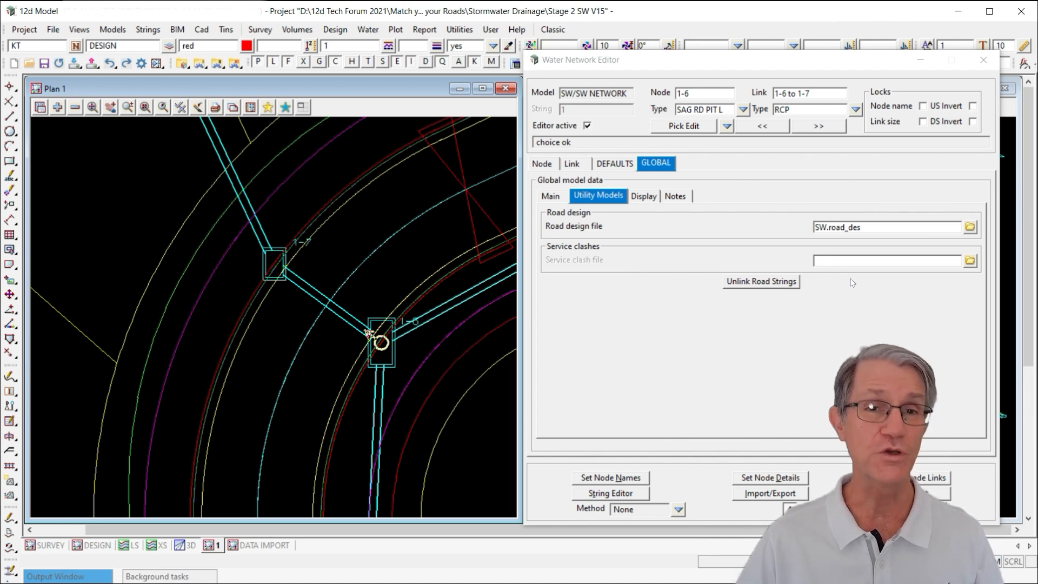
# Set the road design file to a new one named "new file" and open its table for editing, enlarged to show all columns.
pyautogui.moveTo(900, 227); pyautogui.dragTo(760, 229)
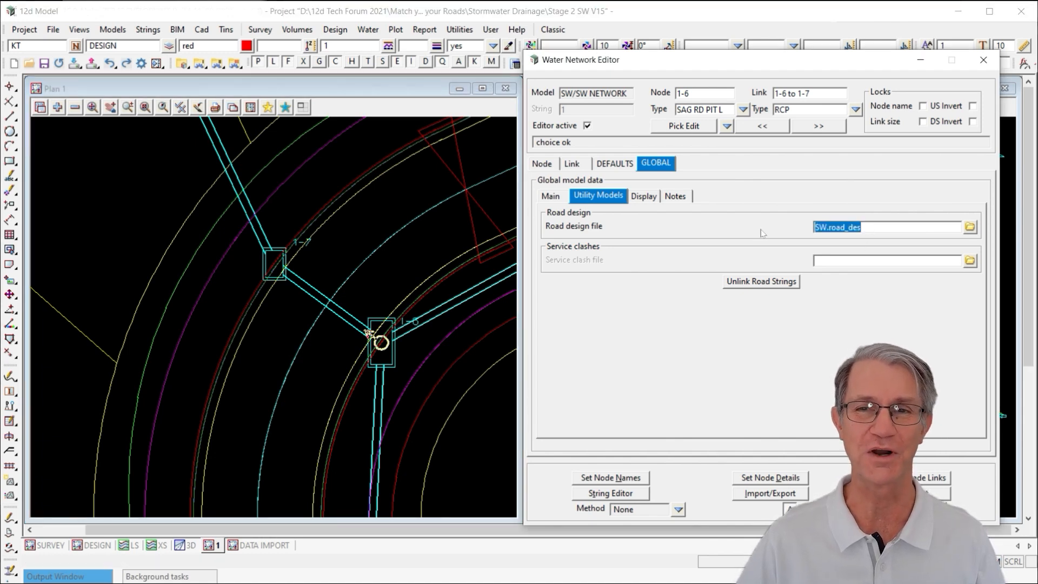
pyautogui.write('new file')
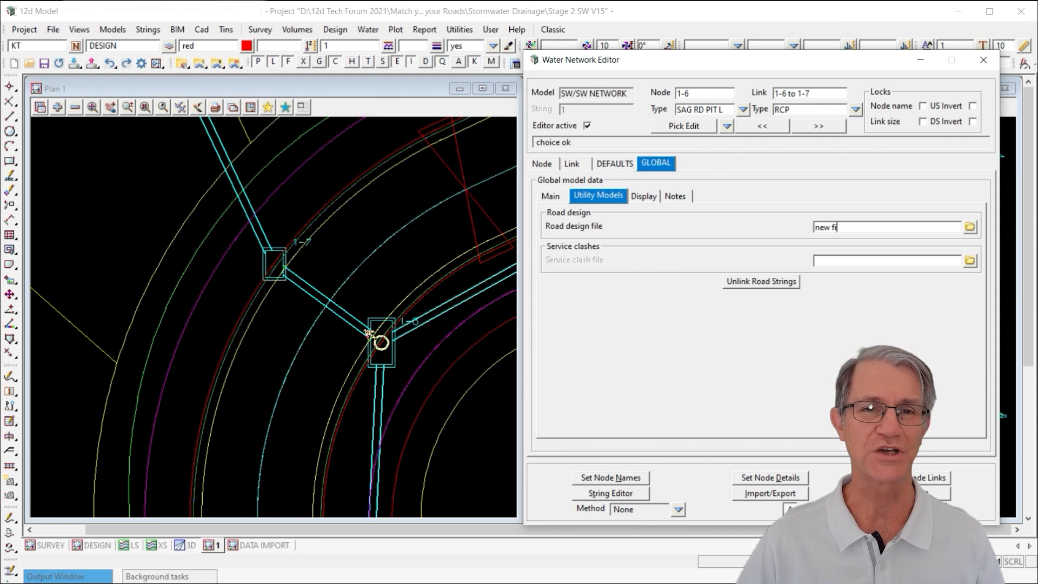
pyautogui.click(972, 228)
pyautogui.click(996, 470)
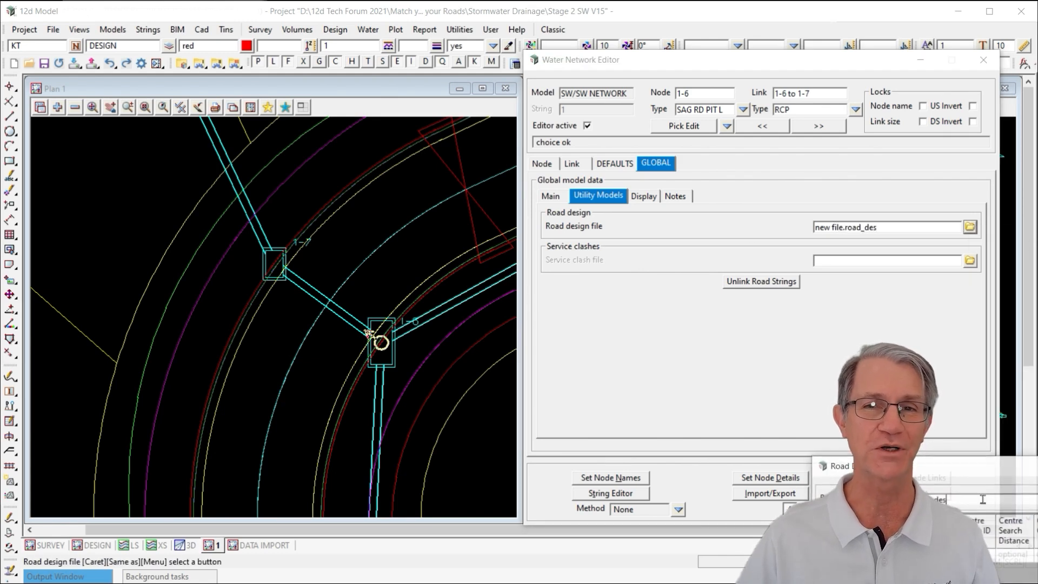
pyautogui.moveTo(938, 446); pyautogui.dragTo(537, 216)
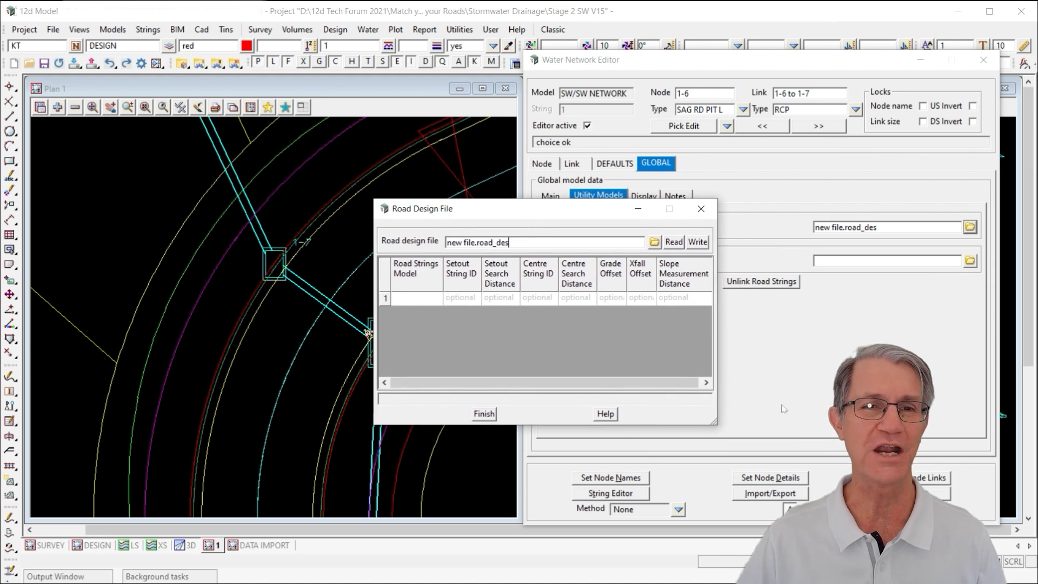
pyautogui.moveTo(718, 426); pyautogui.dragTo(844, 460)
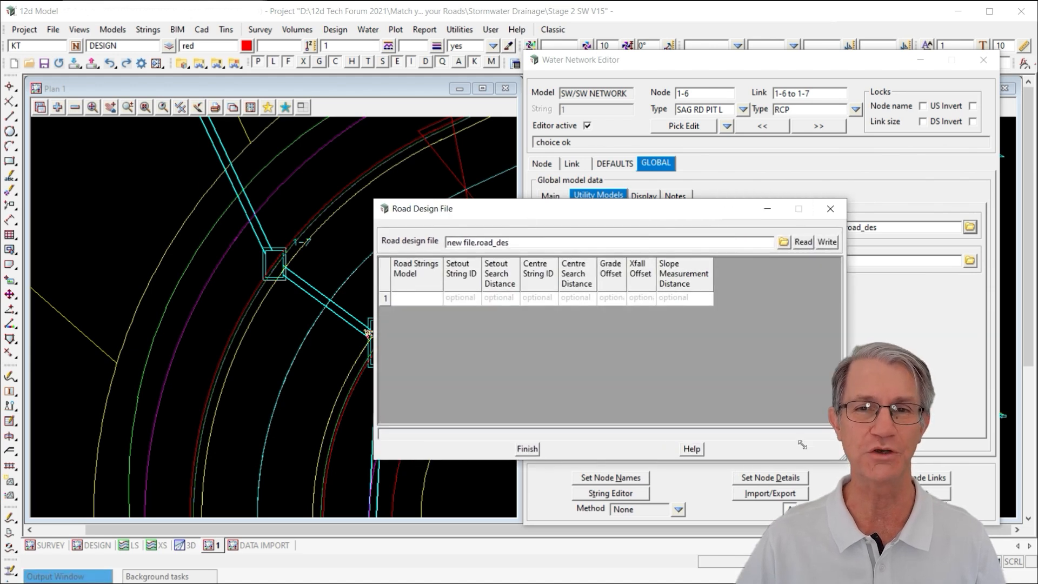
# Save the blank new file.road_des and add a second row to its road strings table.
pyautogui.click(415, 300)
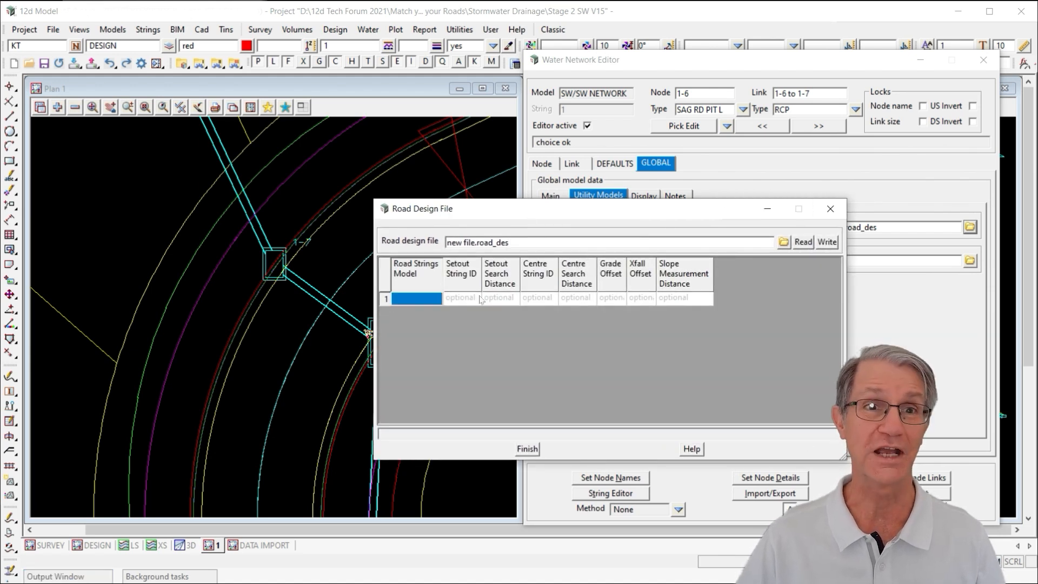
pyautogui.click(526, 298)
pyautogui.click(815, 247)
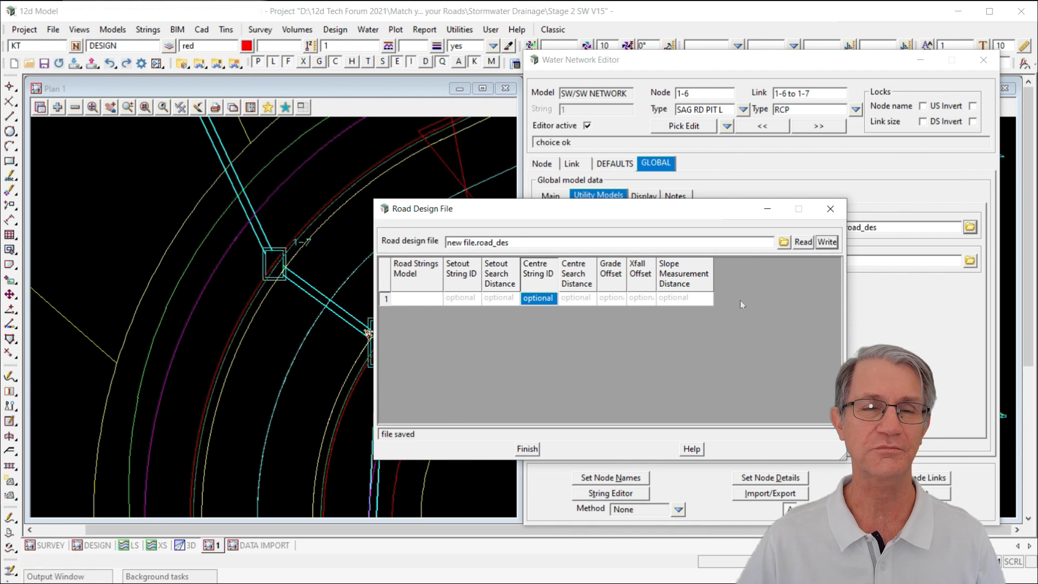
pyautogui.click(684, 299)
pyautogui.click(683, 300)
pyautogui.press('Tab')
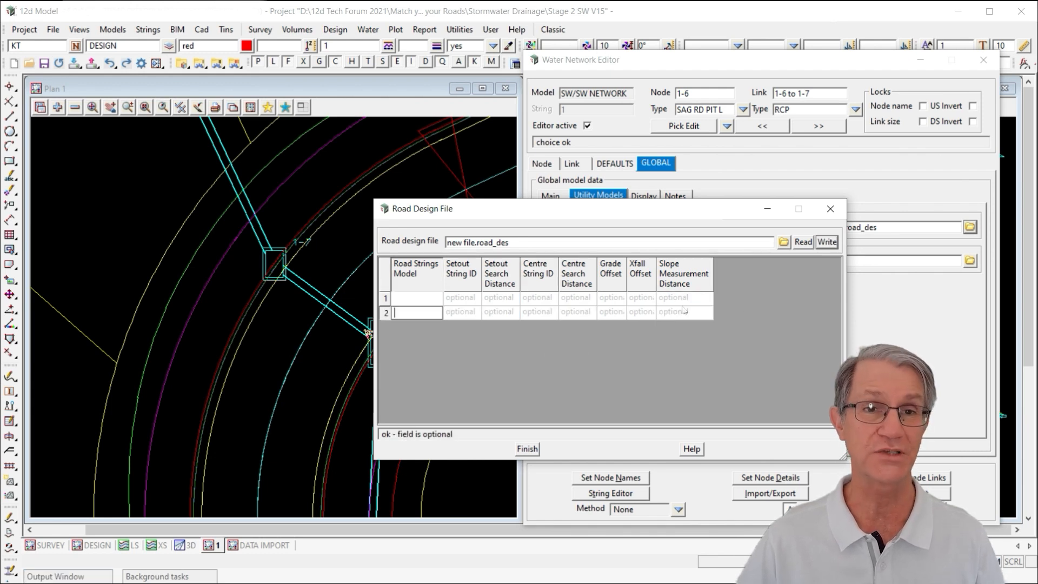
# Add a third row to the road strings table, save new file.road_des over the existing file, and close the table.
pyautogui.press('Tab')
pyautogui.press('Tab')
pyautogui.press('Tab')
pyautogui.press('Tab')
pyautogui.press('Tab')
pyautogui.press('Tab')
pyautogui.press('Tab')
pyautogui.press('Tab')
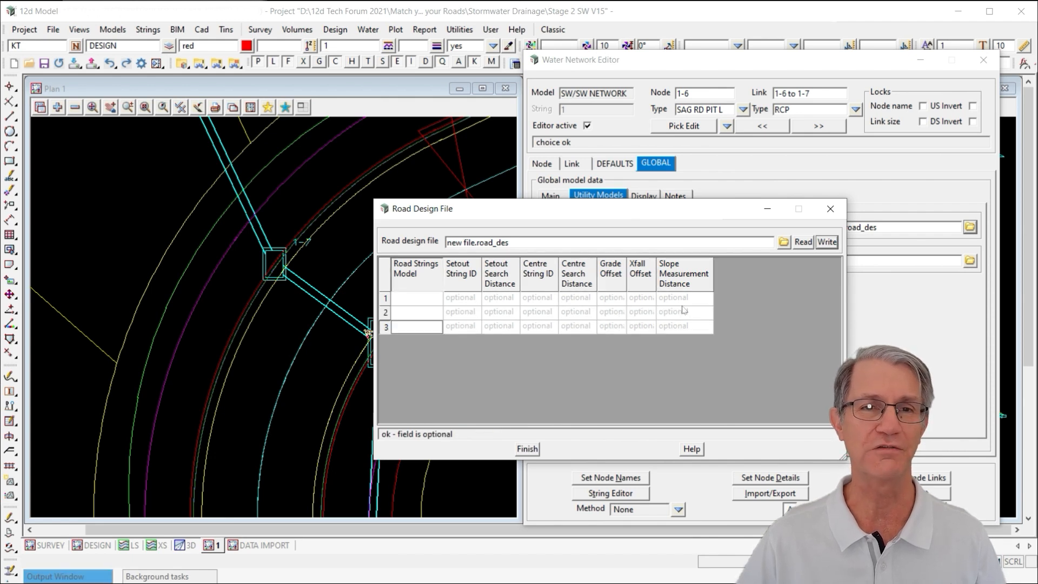
pyautogui.click(826, 241)
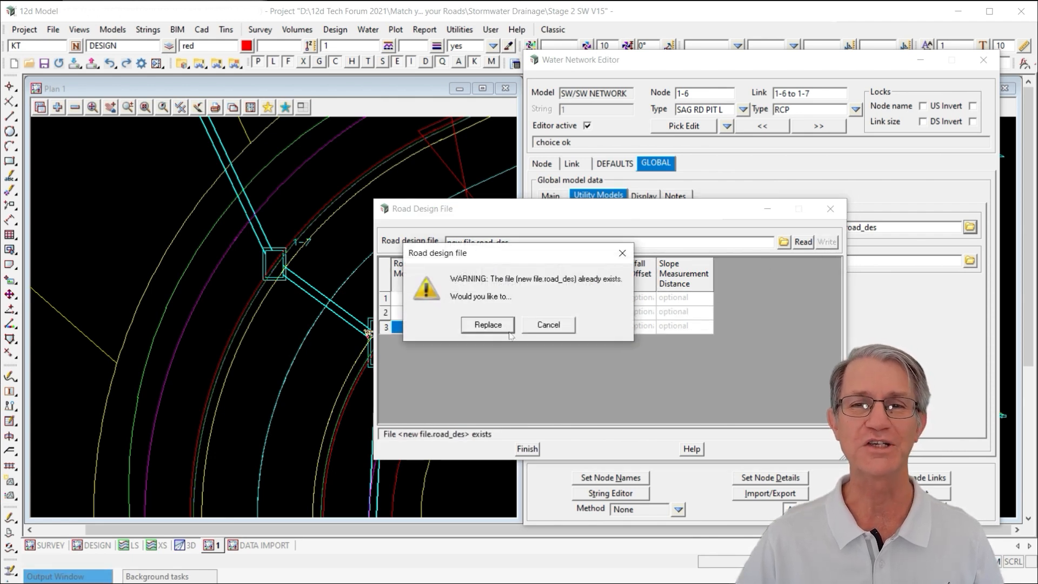
pyautogui.click(486, 325)
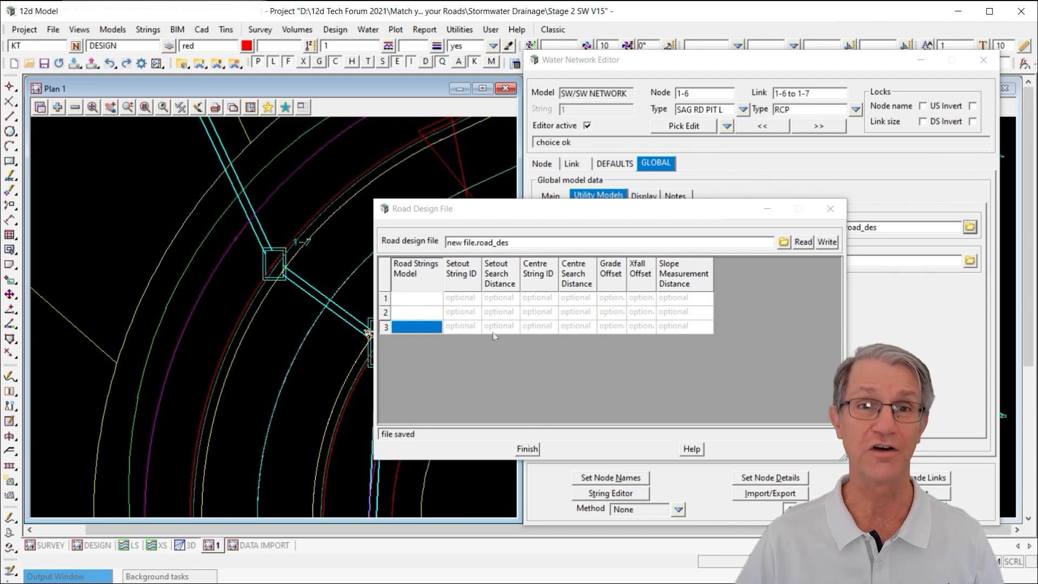
pyautogui.click(528, 449)
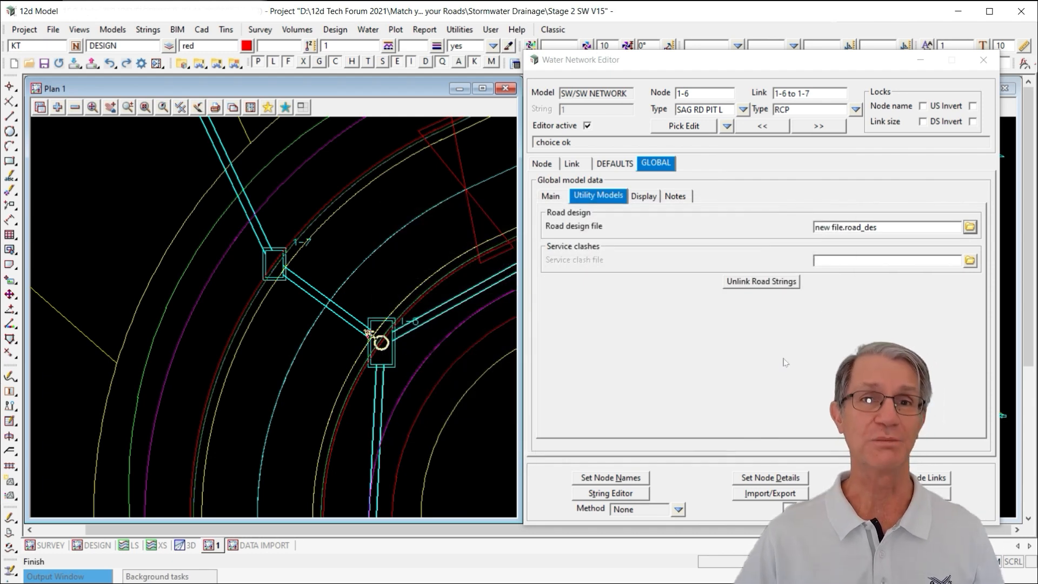
# Switch the network's road design file back to the existing SW.road_des.
pyautogui.moveTo(884, 227)
pyautogui.mouseDown()
pyautogui.moveTo(788, 233)
pyautogui.moveTo(869, 226)
pyautogui.mouseUp()
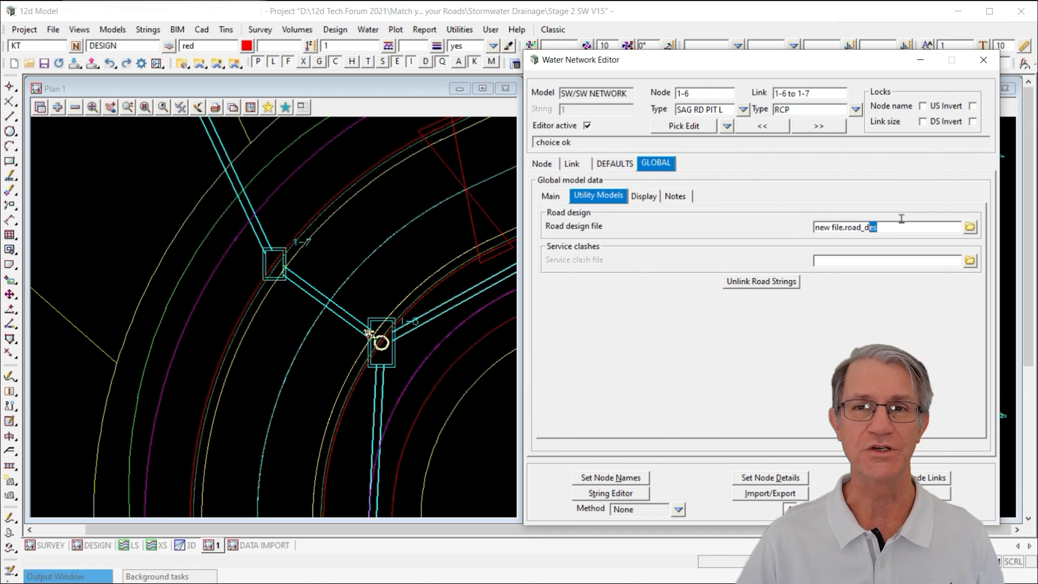
pyautogui.click(969, 227)
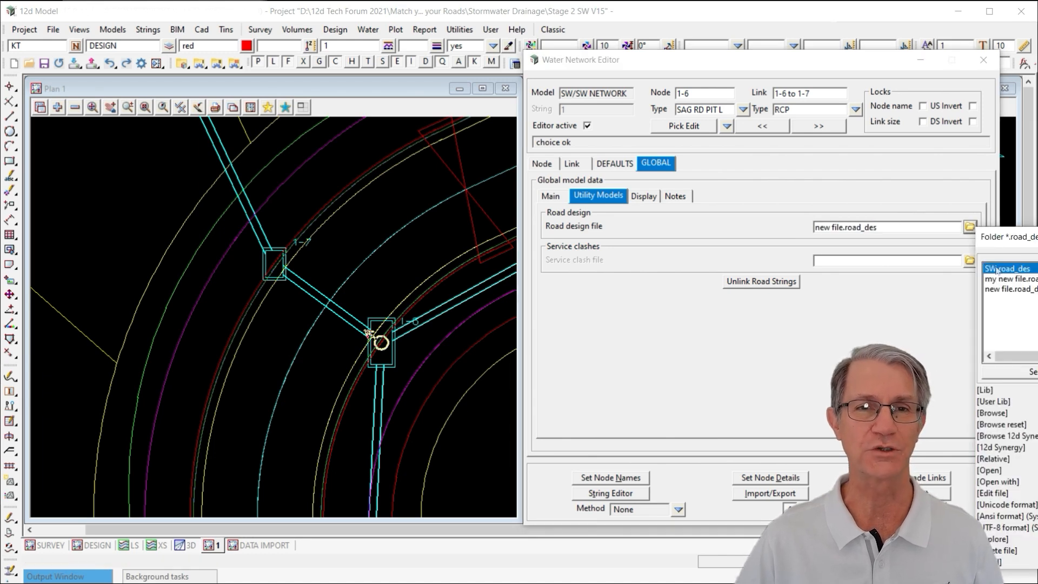
pyautogui.click(997, 267)
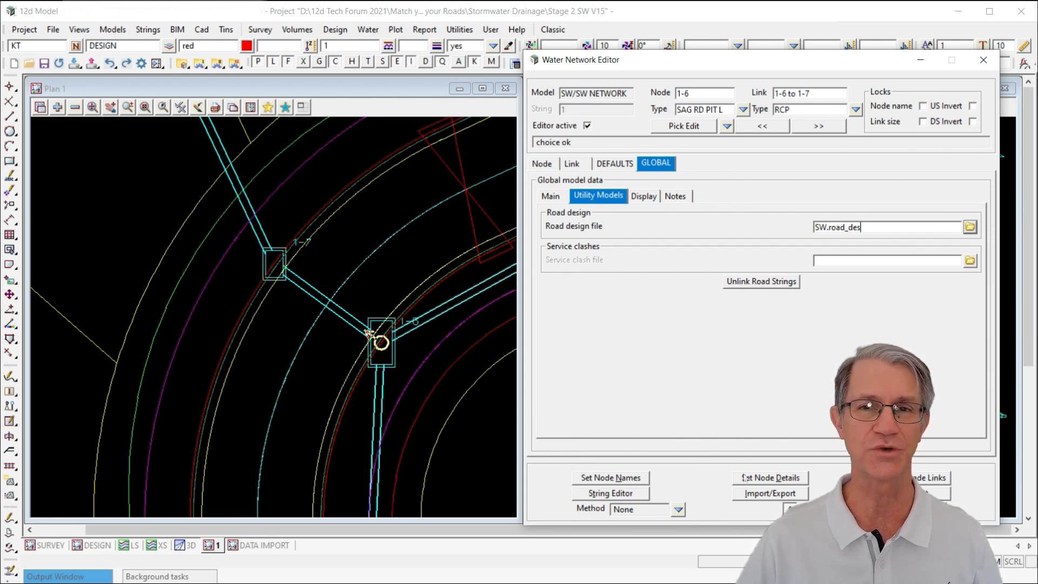
# Run Set Node Details on the network and check in plan how the pits align with the kerb strings.
pyautogui.click(763, 477)
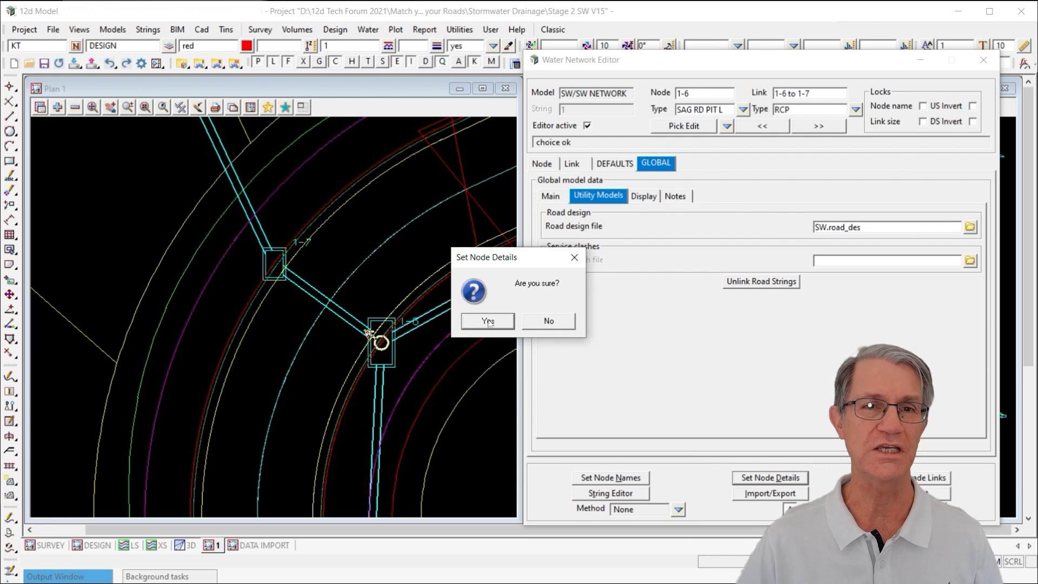
pyautogui.click(487, 321)
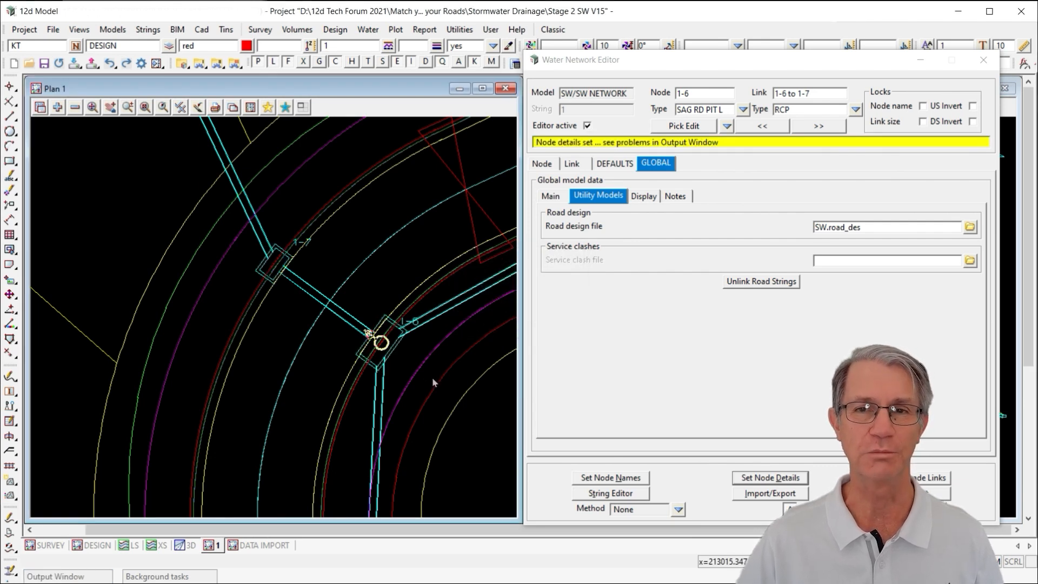
pyautogui.scroll(-2, 333, 286)
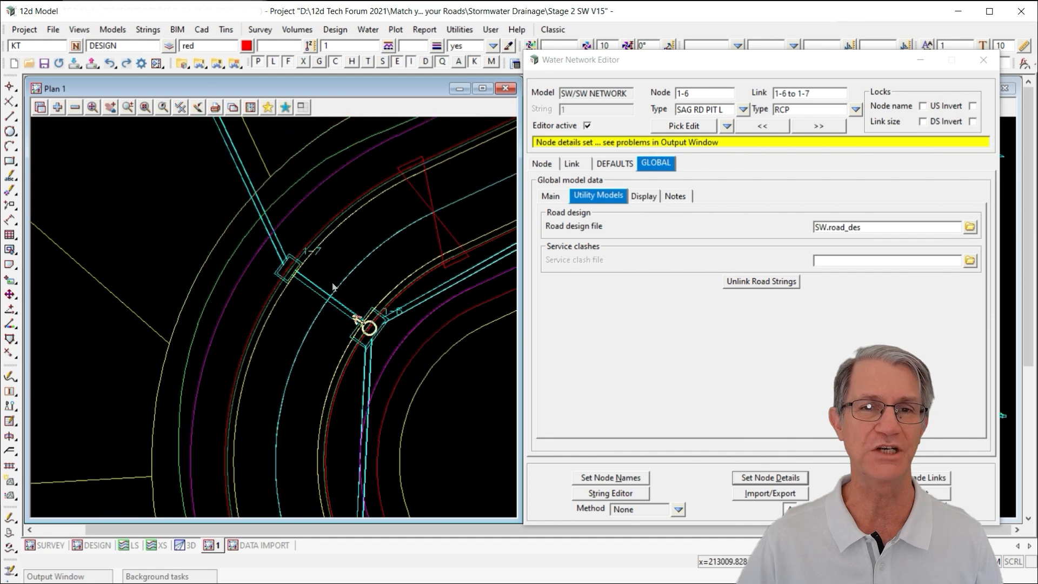
pyautogui.scroll(-3, 332, 287)
pyautogui.scroll(4, 331, 462)
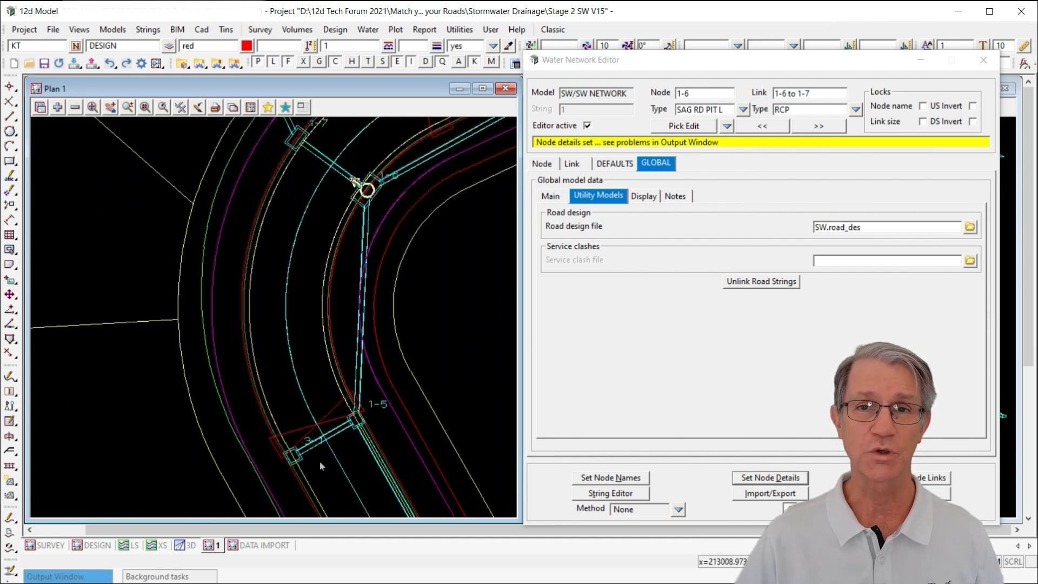
pyautogui.scroll(-3, 316, 468)
pyautogui.scroll(3, 319, 258)
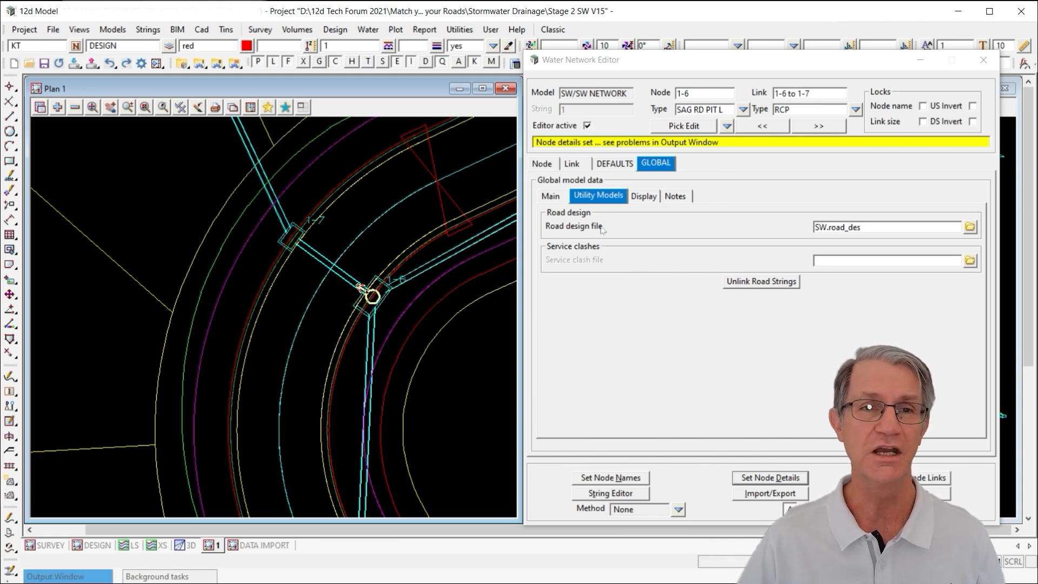
# Compare the symbol mode in the default node setout data with node 1-6's own symbol mode, leaving the node's override cleared.
pyautogui.click(614, 166)
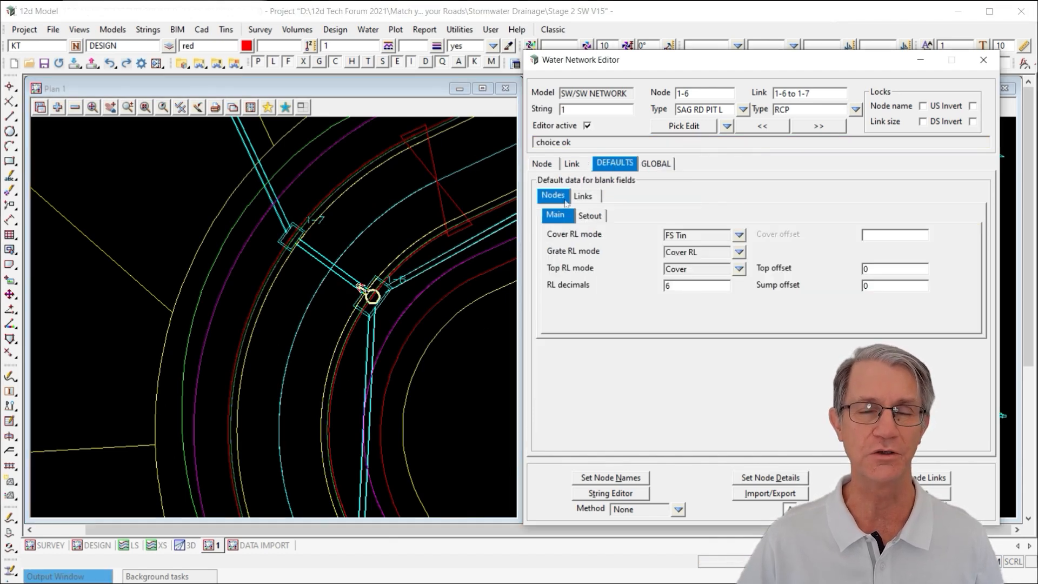
pyautogui.click(590, 216)
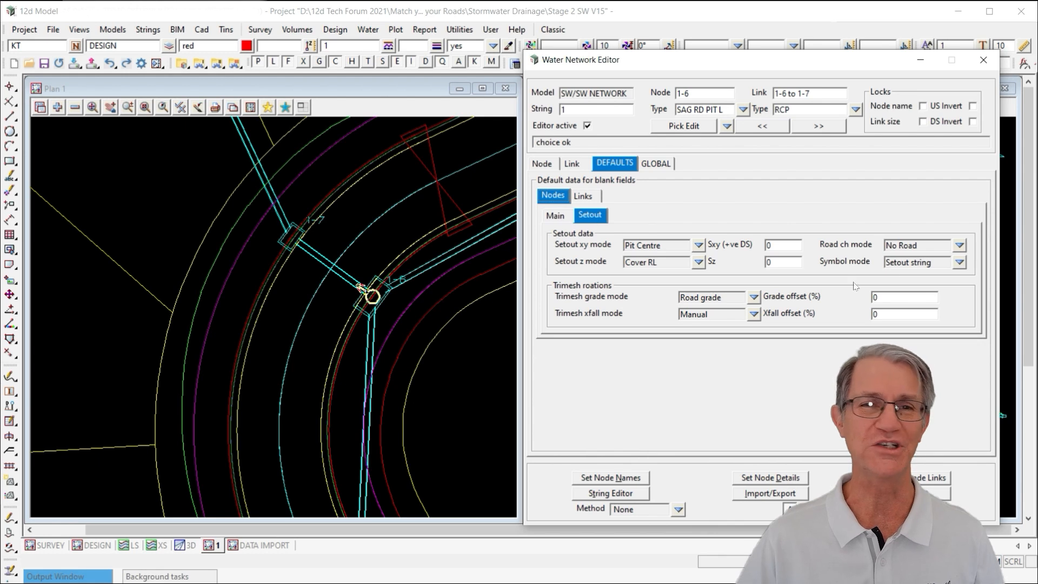
pyautogui.moveTo(933, 263); pyautogui.dragTo(888, 262)
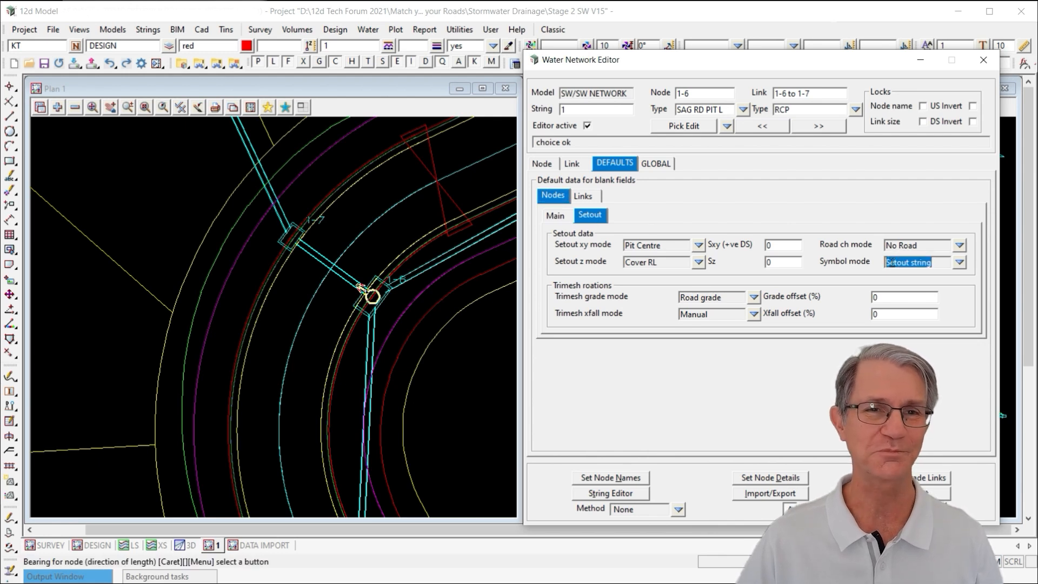
pyautogui.click(891, 263)
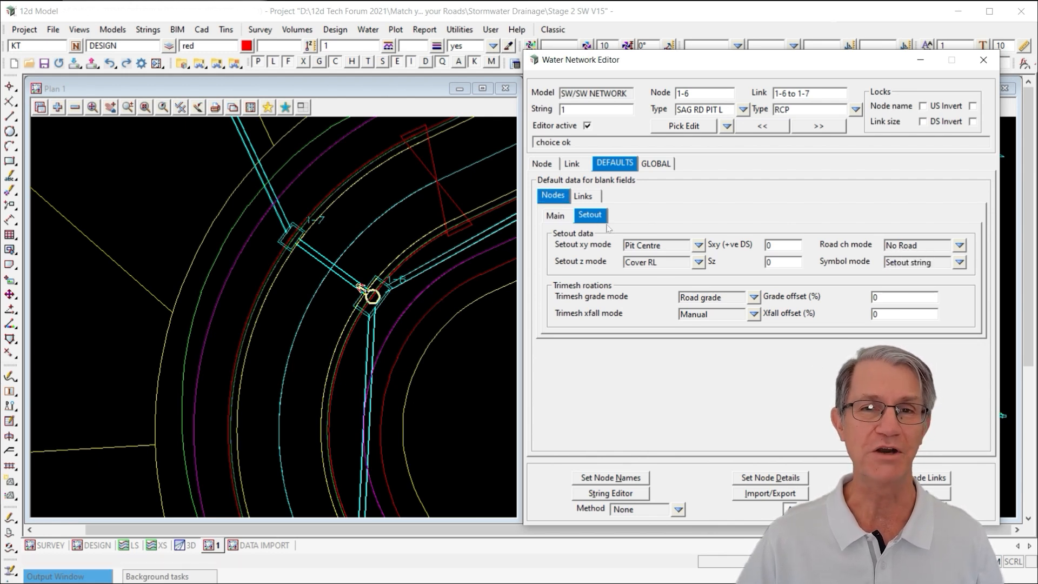
pyautogui.click(542, 164)
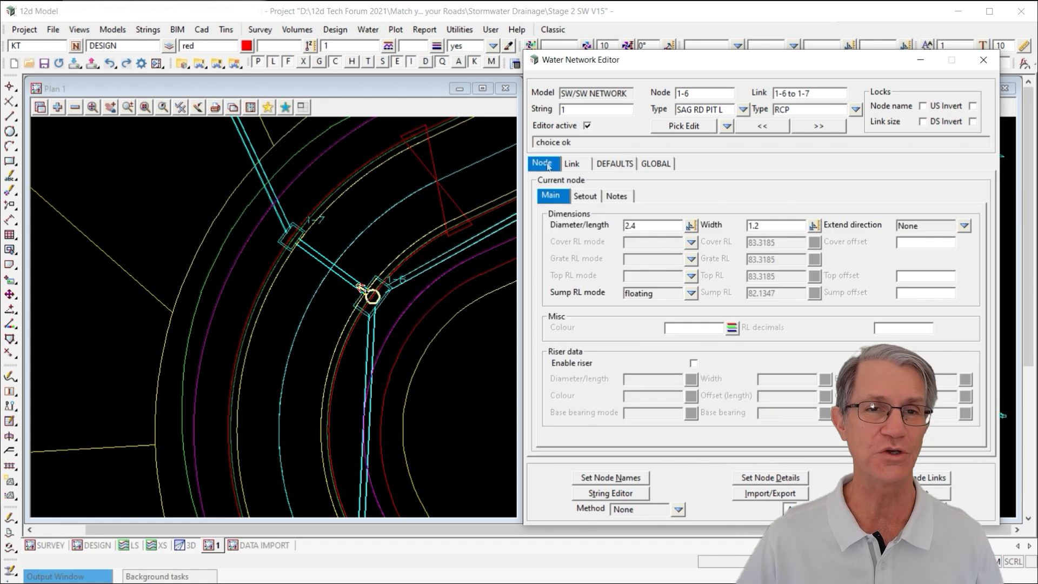
pyautogui.click(585, 196)
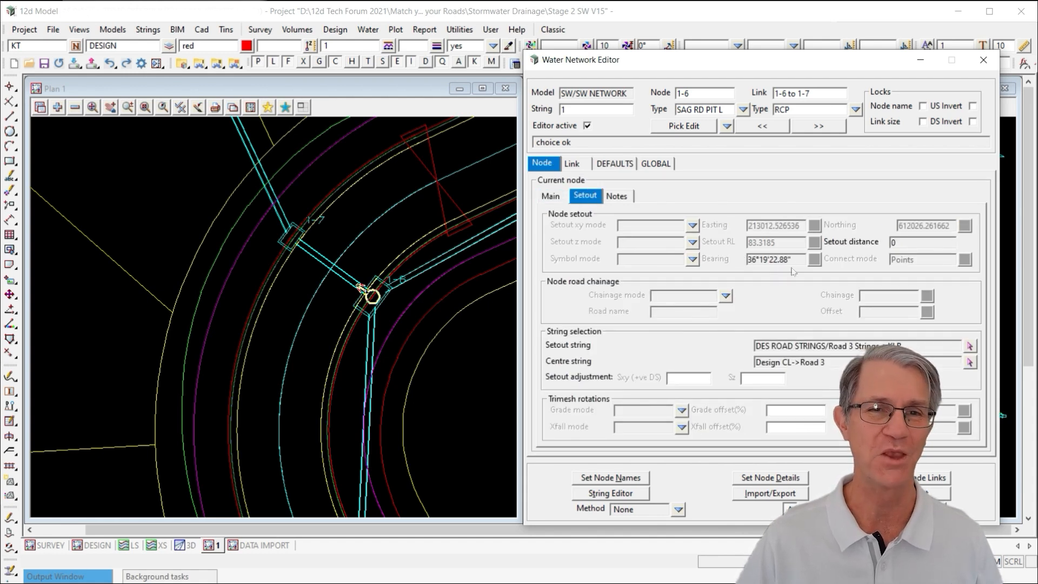
pyautogui.click(691, 259)
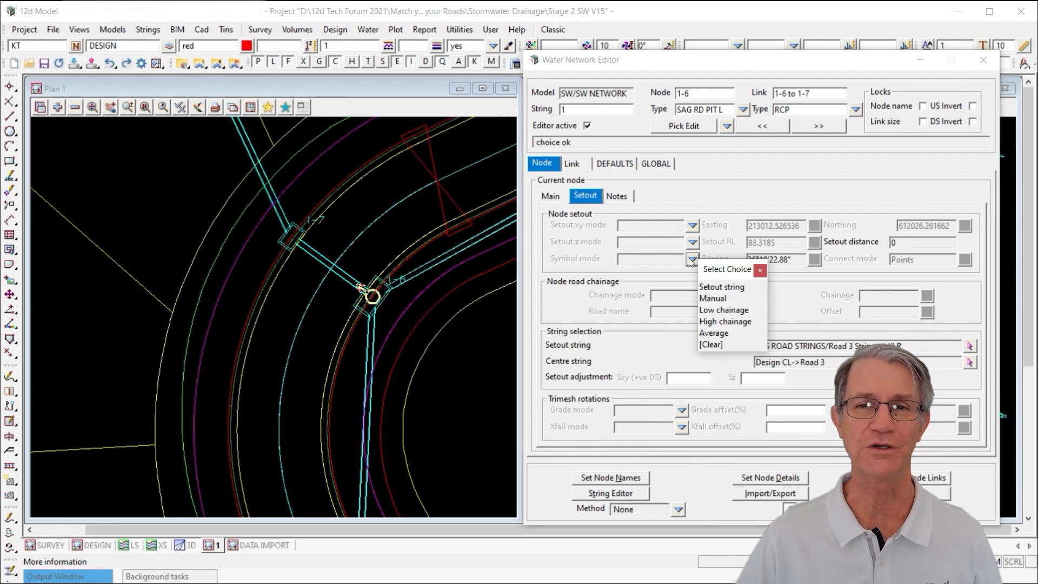
pyautogui.click(711, 345)
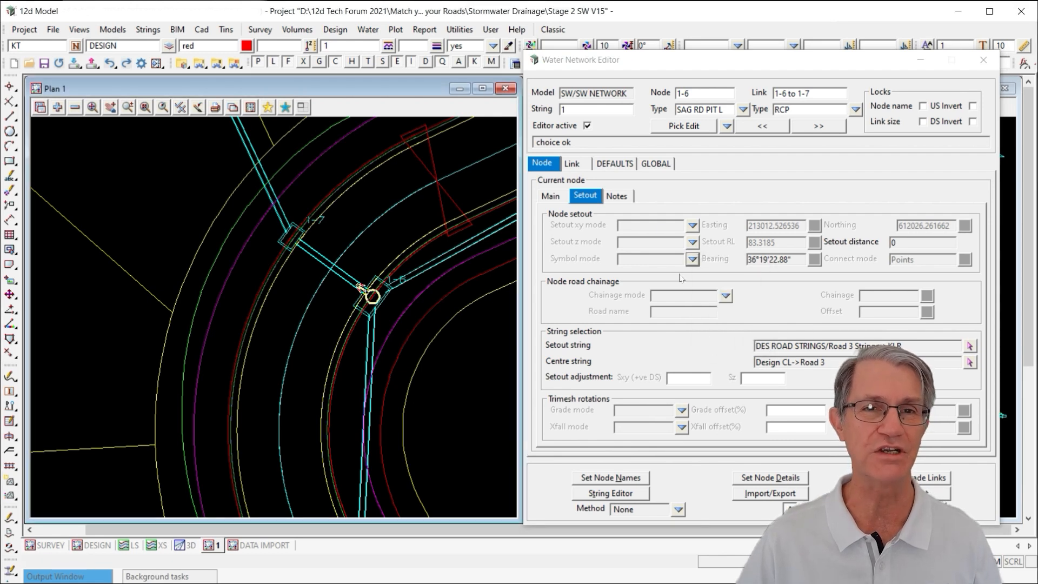
pyautogui.click(622, 164)
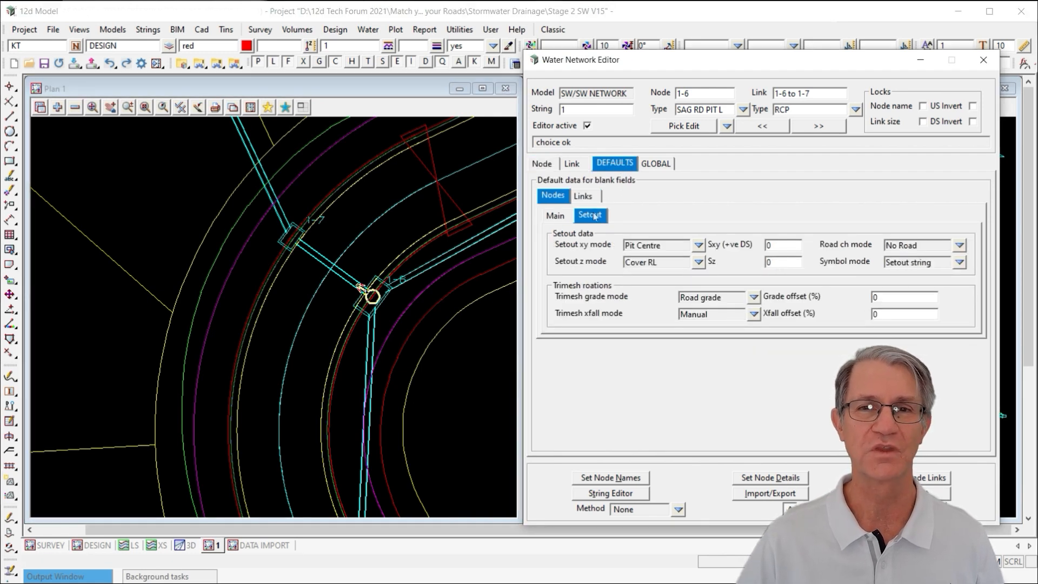
pyautogui.click(900, 262)
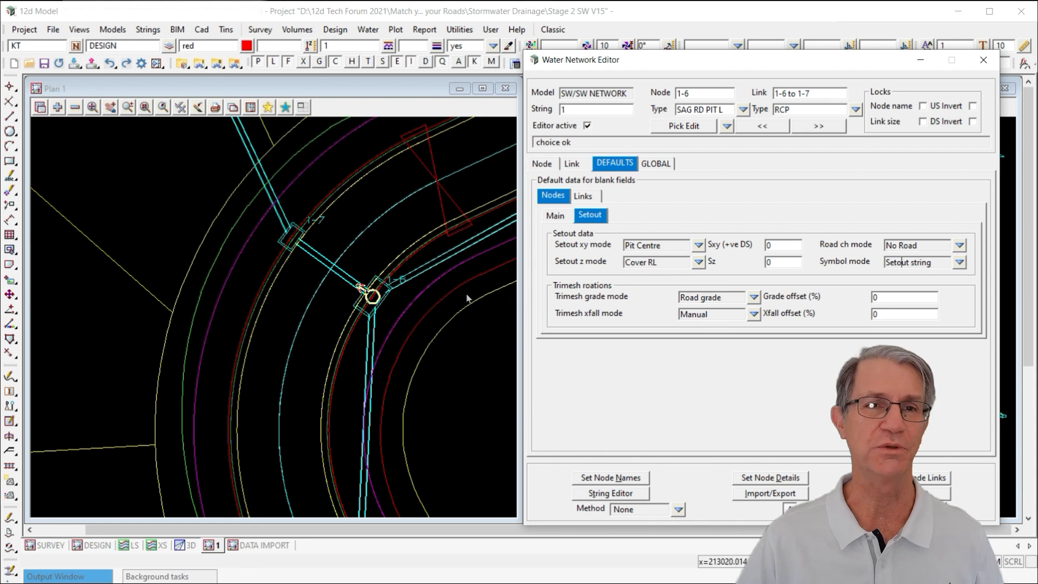
pyautogui.scroll(4, 397, 298)
pyautogui.scroll(-4, 378, 318)
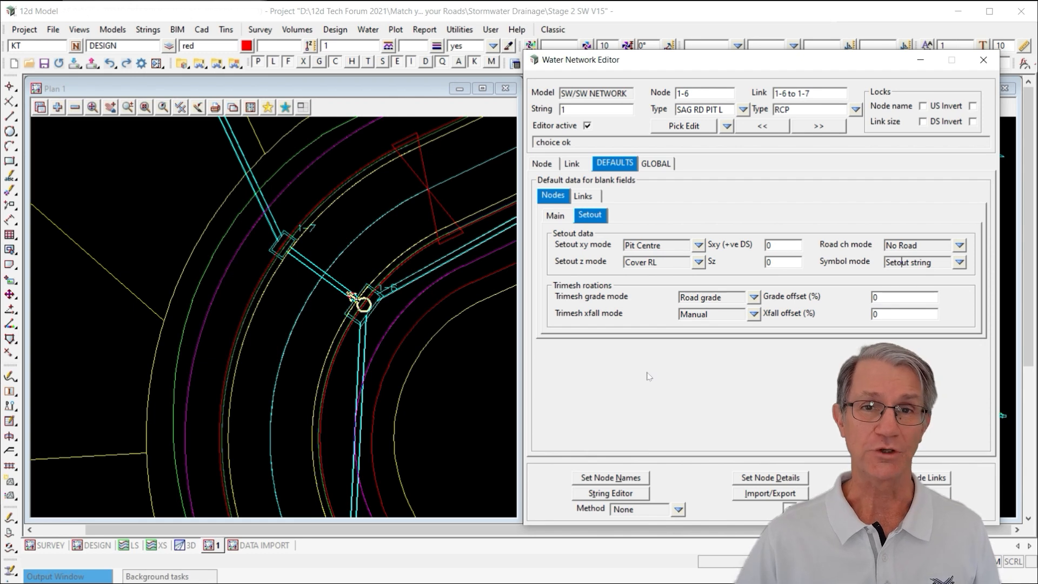
# Examine pits 1-7 and 1-6 in the 3D perspective view, checking their grates and lintels against the kerb strings.
pyautogui.click(183, 545)
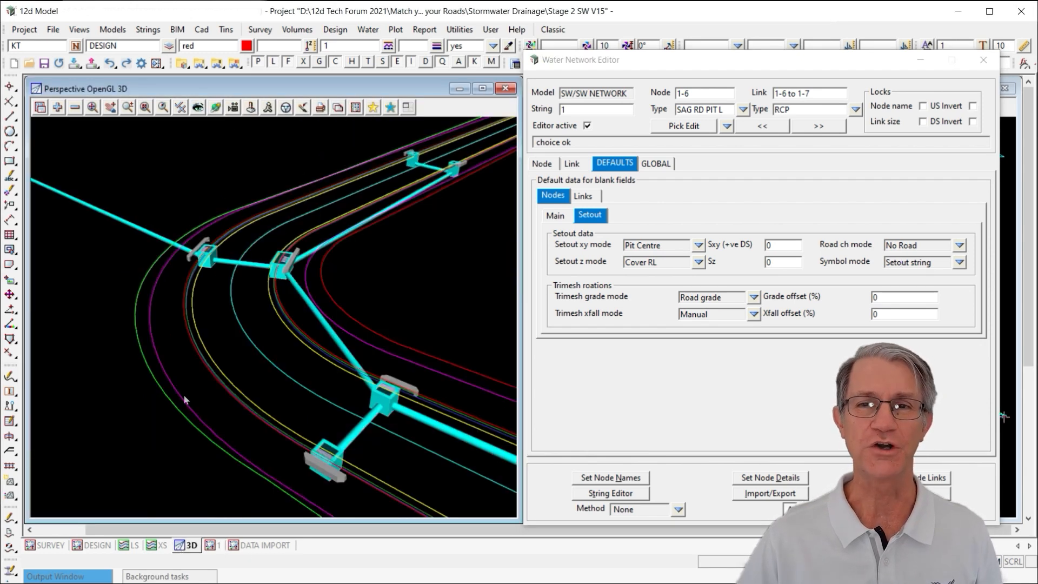
pyautogui.click(215, 107)
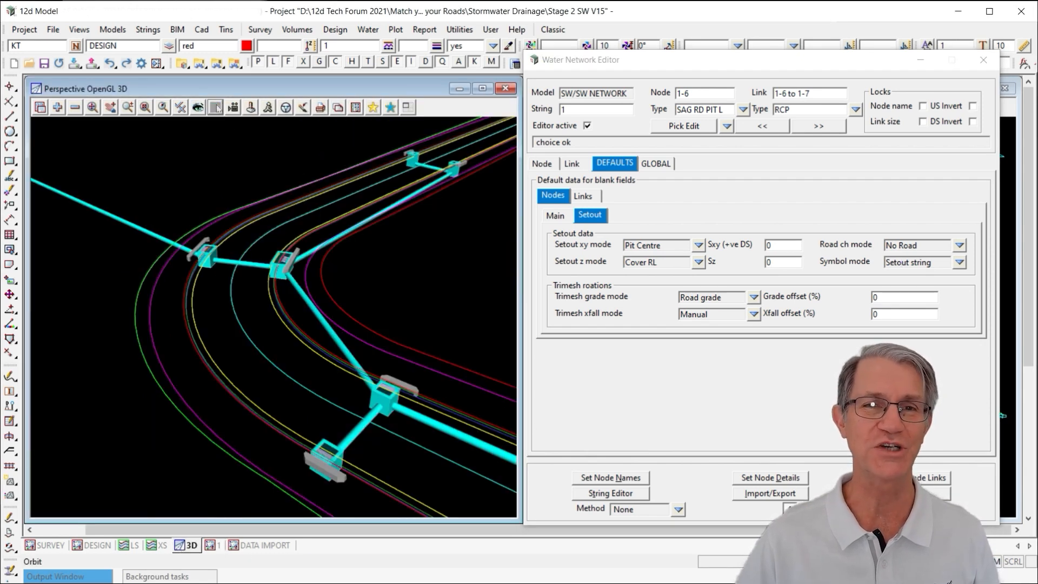
pyautogui.moveTo(251, 265); pyautogui.dragTo(327, 281)
pyautogui.scroll(2, 247, 245)
pyautogui.scroll(2, 247, 245)
pyautogui.scroll(2, 321, 260)
pyautogui.scroll(-2, 321, 263)
pyautogui.moveTo(249, 276); pyautogui.dragTo(407, 330)
pyautogui.moveTo(312, 352); pyautogui.dragTo(165, 270)
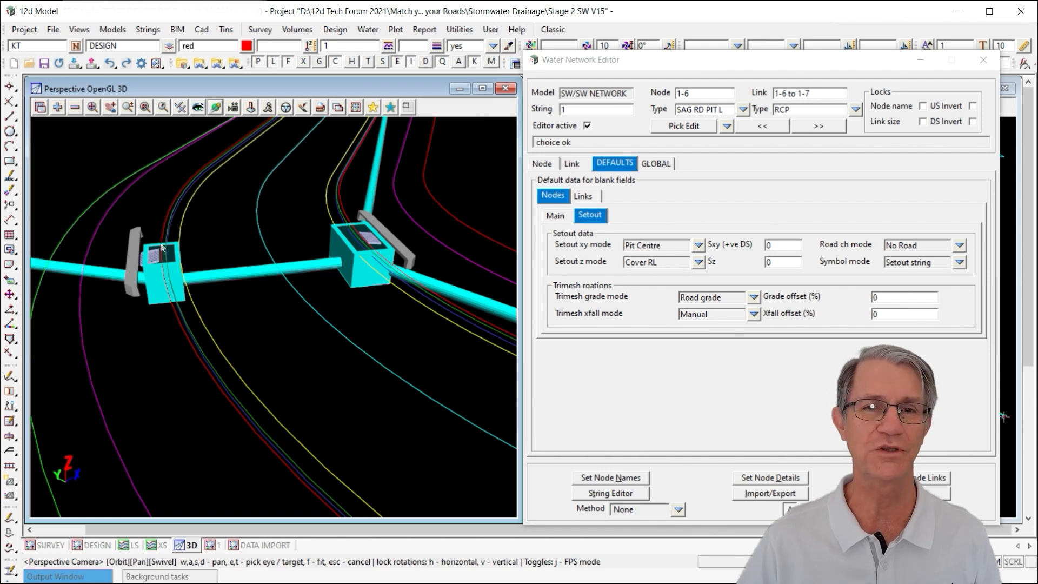
pyautogui.scroll(3, 153, 247)
pyautogui.scroll(3, 154, 250)
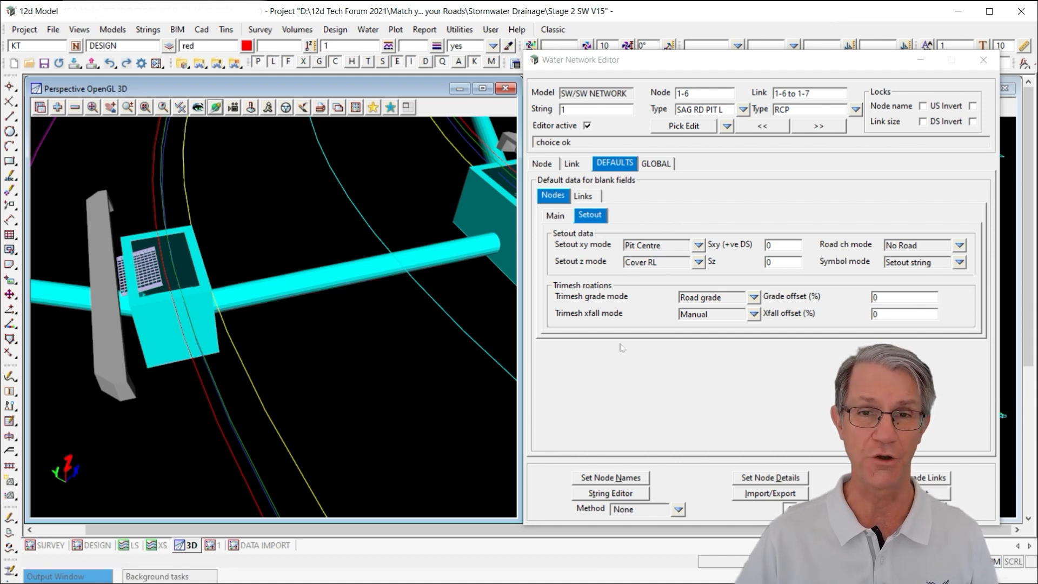
# Change the default setout xy mode for nodes to Setout String.
pyautogui.click(665, 245)
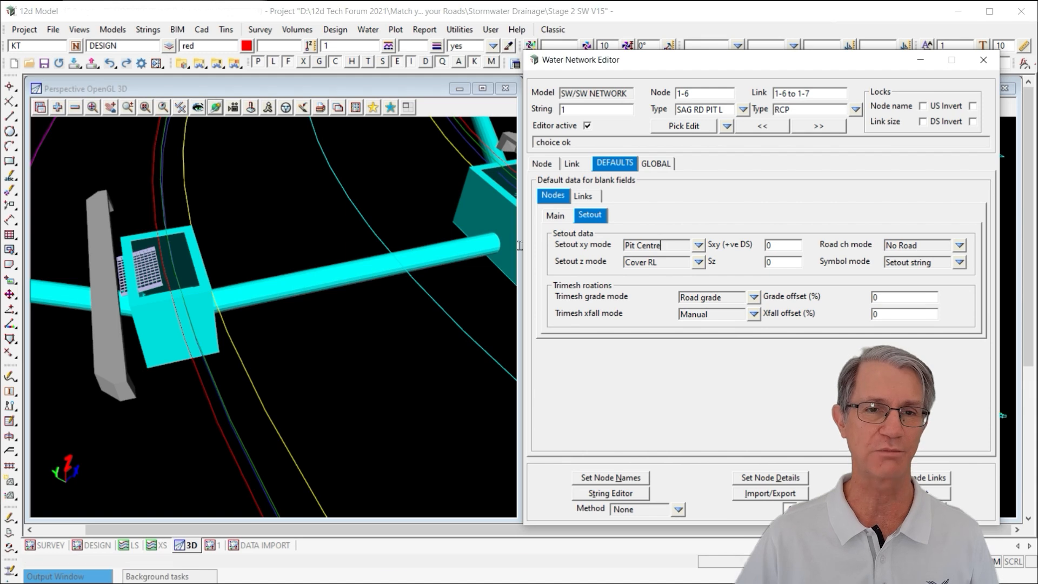
pyautogui.click(698, 246)
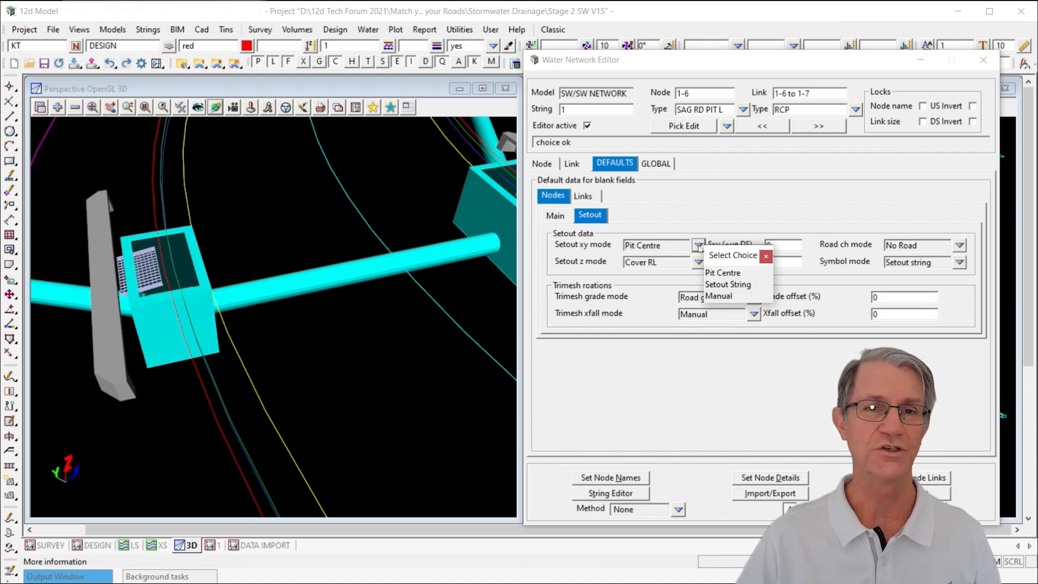
pyautogui.click(723, 285)
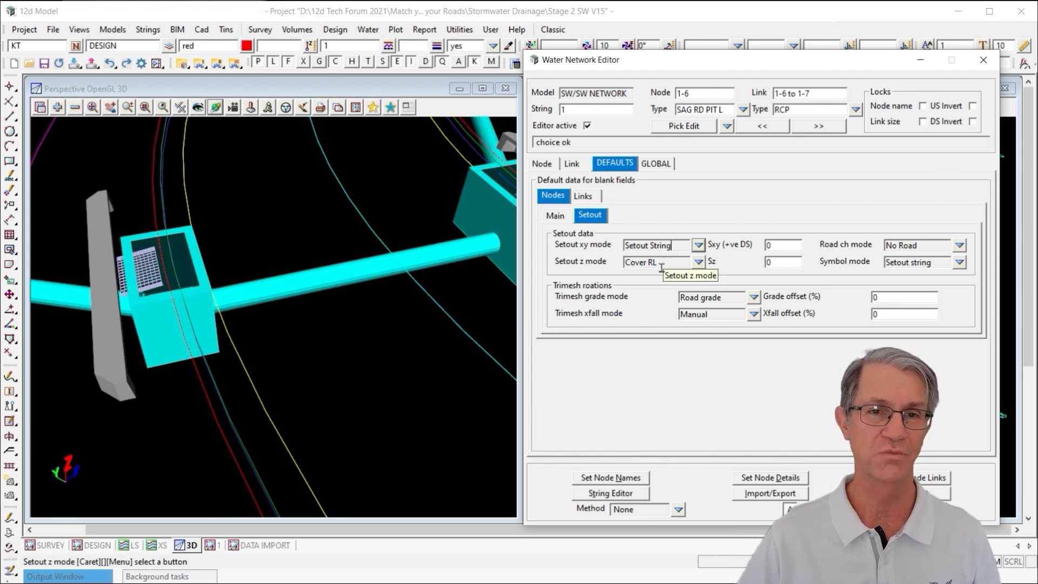
# Reapply Set Node Details and check in 3D where the grates and lintels sit along the kerb.
pyautogui.click(774, 480)
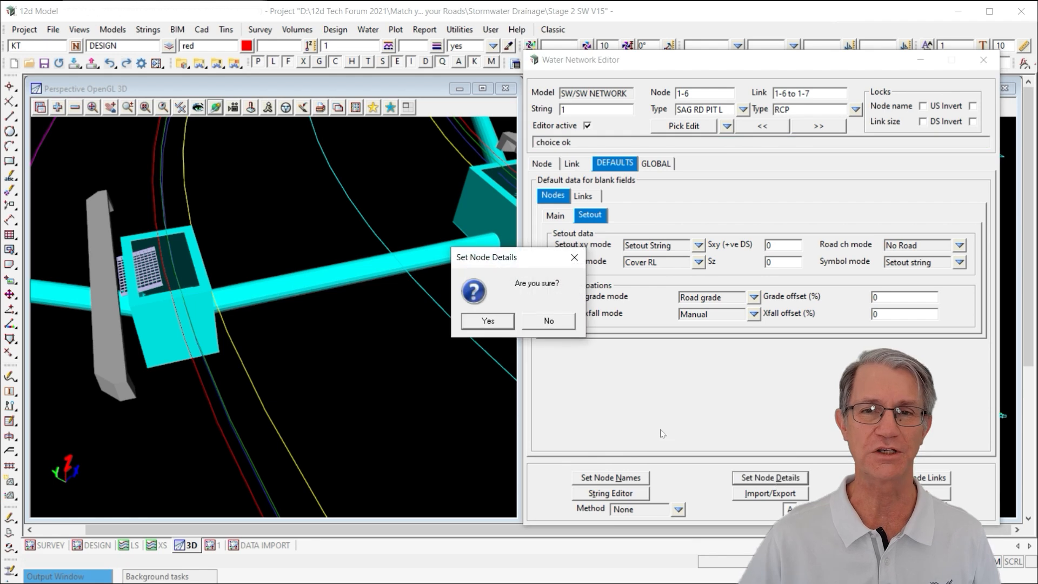
pyautogui.click(492, 321)
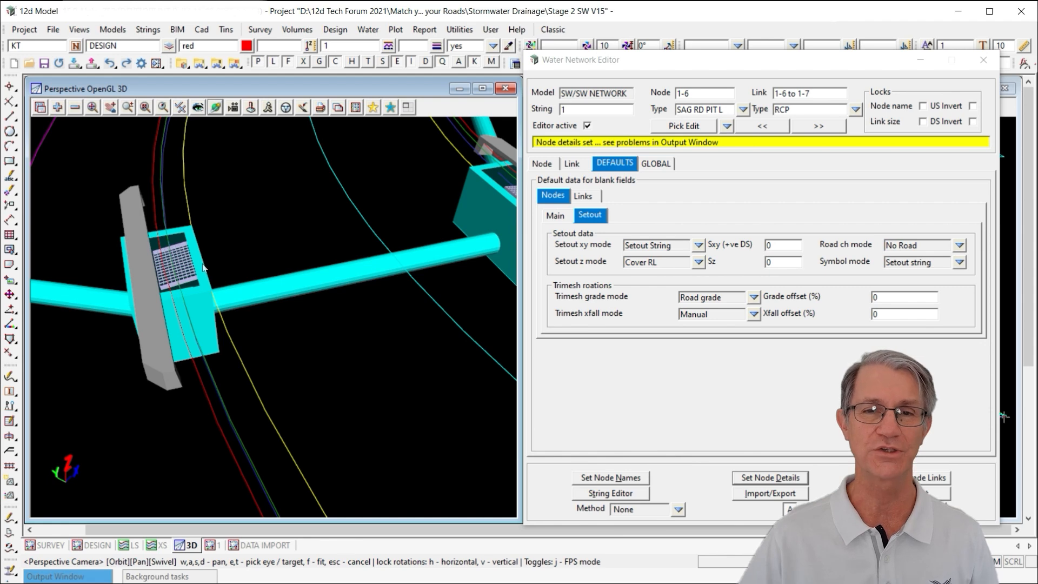
pyautogui.scroll(-3, 164, 402)
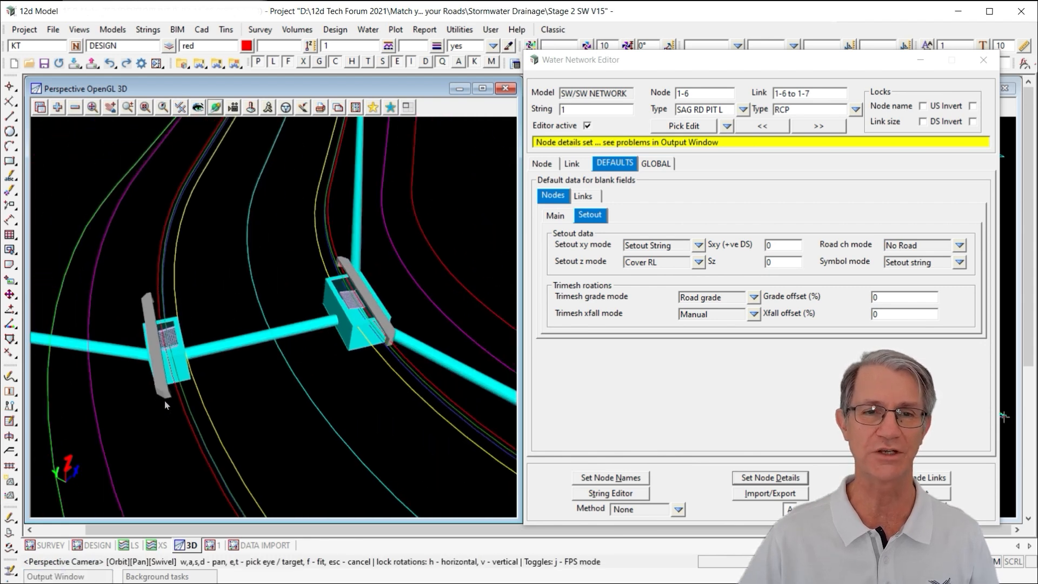
pyautogui.scroll(-2, 180, 261)
pyautogui.scroll(-3, 180, 261)
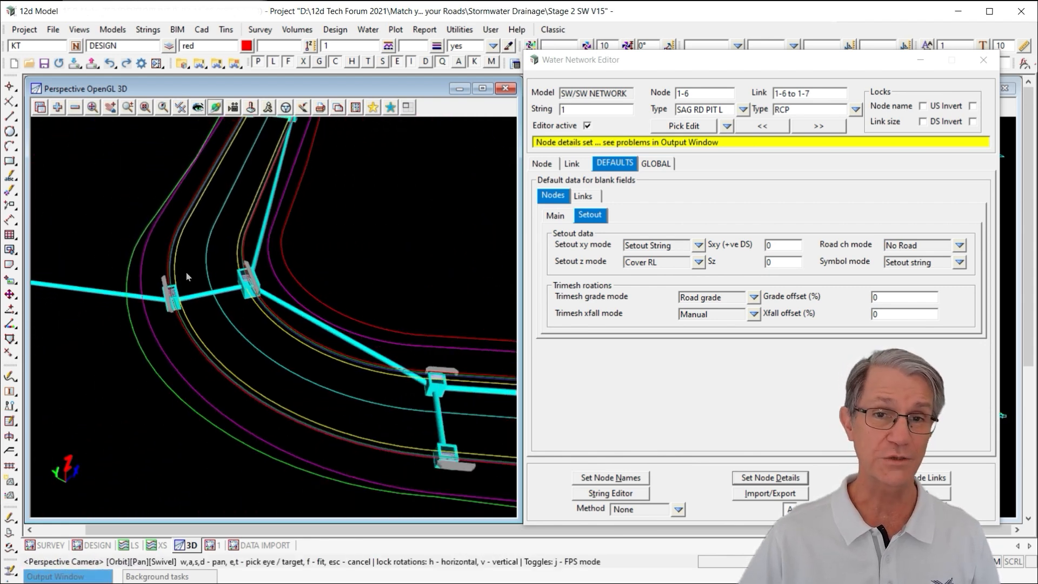
pyautogui.scroll(1, 502, 470)
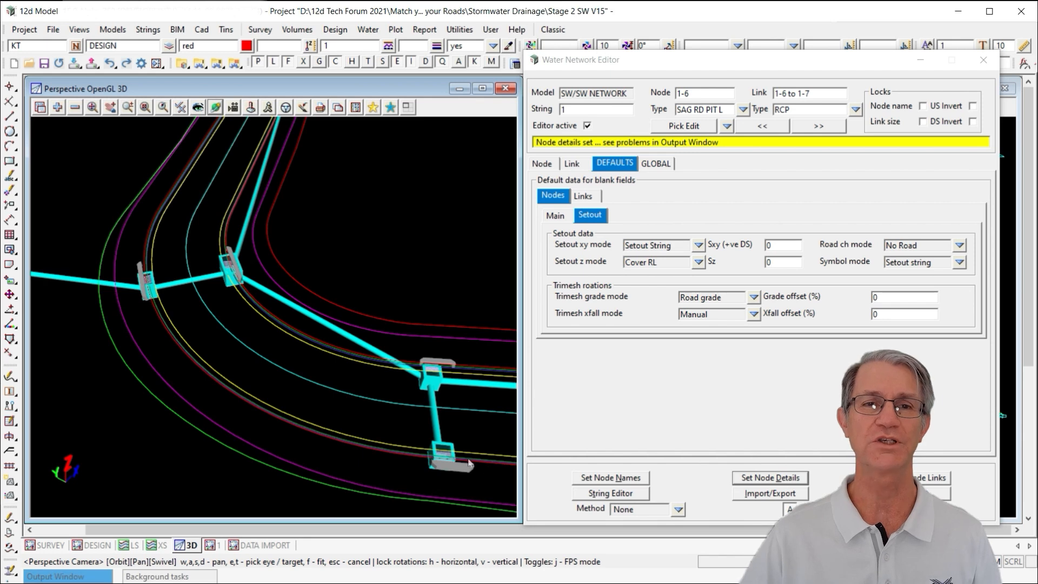
# Examine the pits around the road bend in the 3D perspective view, comparing their grates and lintels with the kerb strings.
pyautogui.scroll(3, 465, 462)
pyautogui.moveTo(433, 455); pyautogui.dragTo(399, 401)
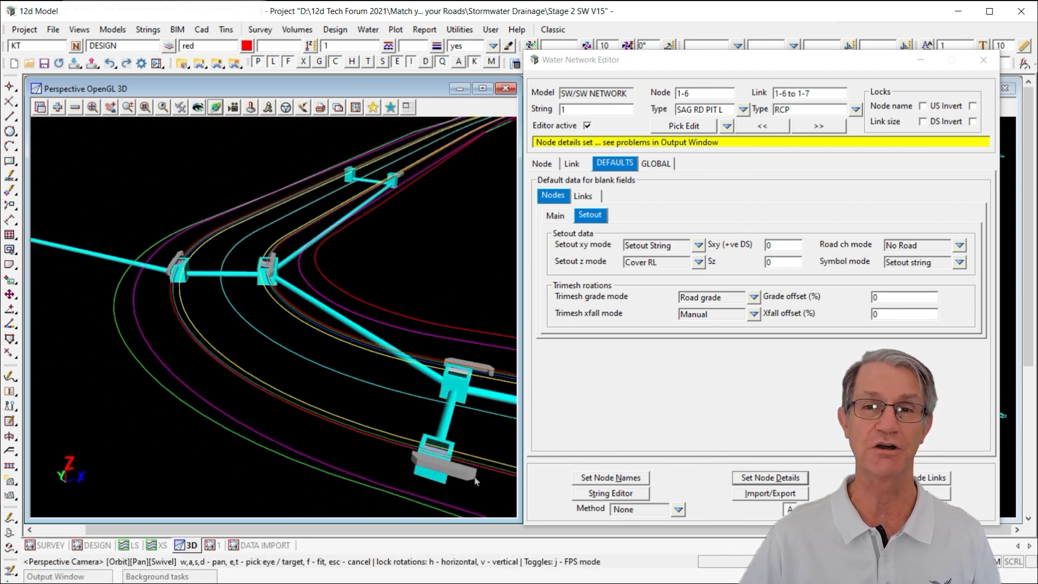
pyautogui.scroll(2, 473, 394)
pyautogui.scroll(1, 472, 390)
pyautogui.scroll(-3, 400, 373)
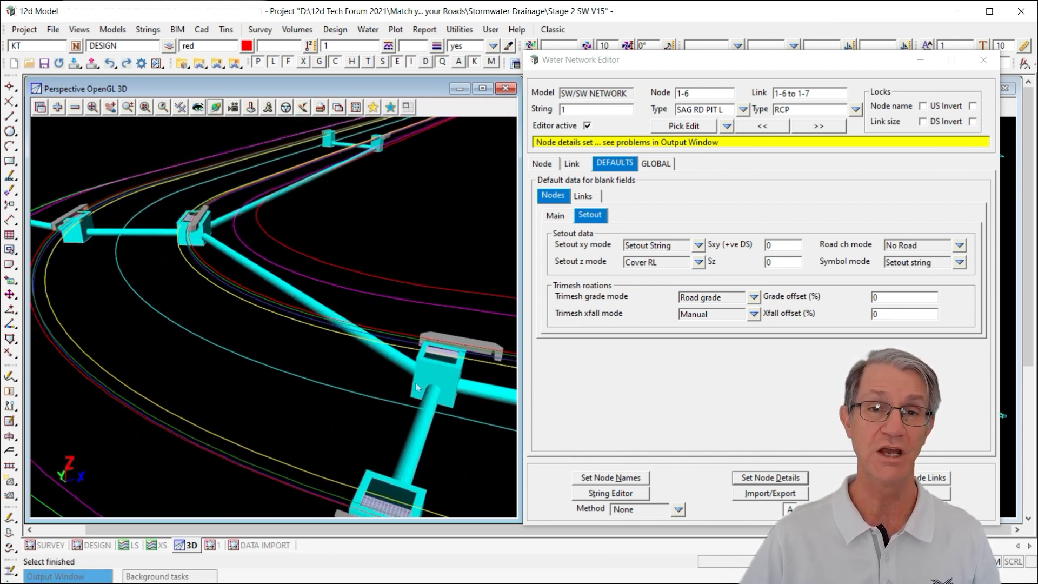
pyautogui.scroll(3, 242, 257)
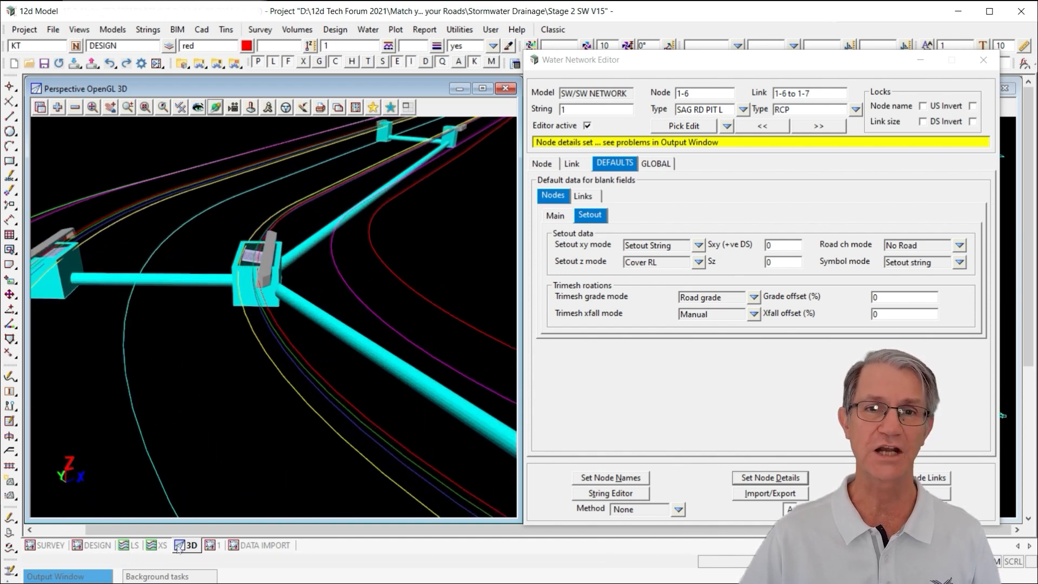
# Inspect nodes 1-6 and 1-7 in Plan 1, and view the longitudinal section behind the Water Network Editor.
pyautogui.click(211, 544)
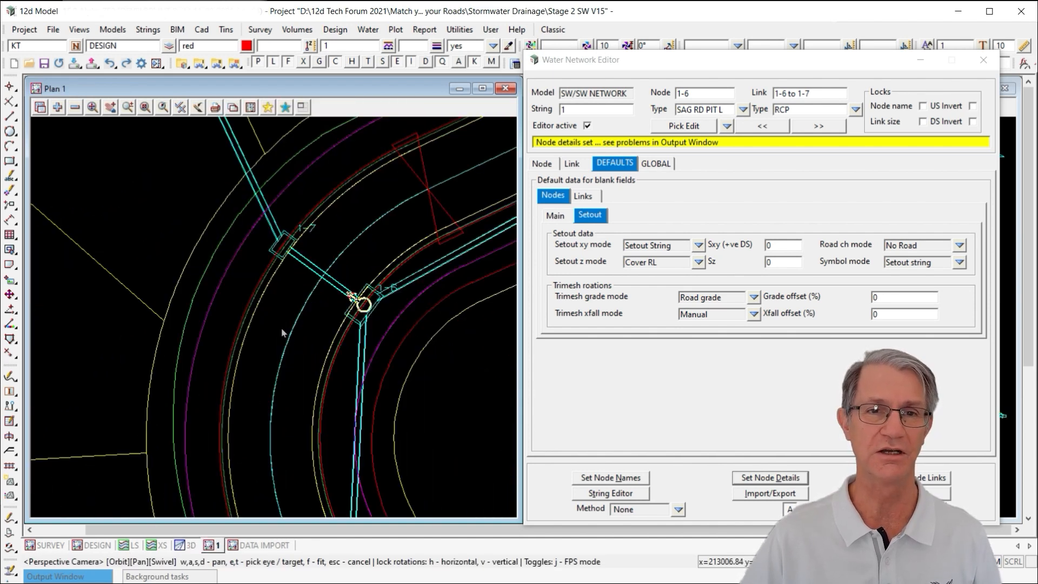
pyautogui.scroll(2, 373, 300)
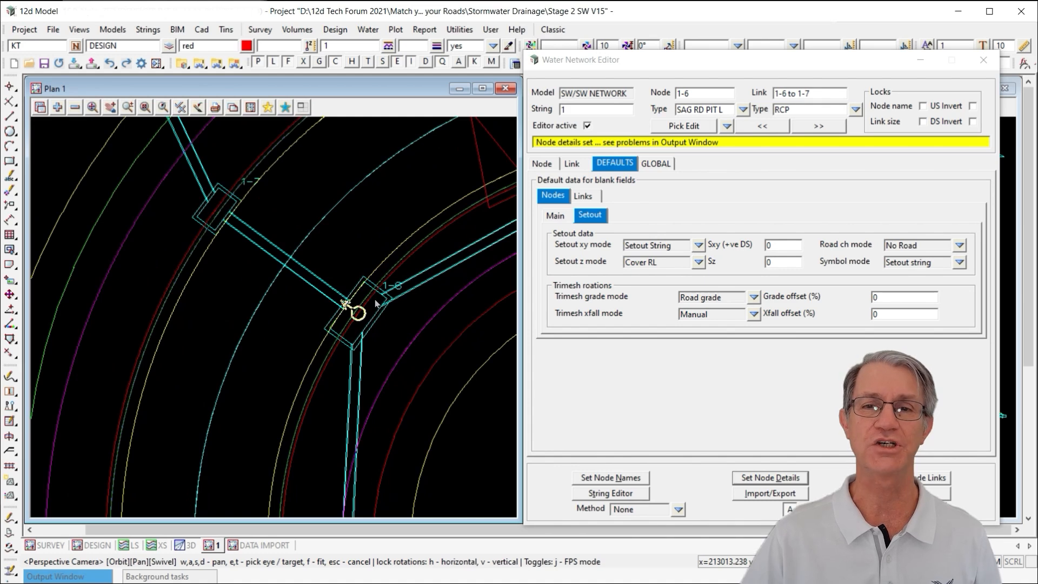
pyautogui.moveTo(696, 67); pyautogui.dragTo(242, 66)
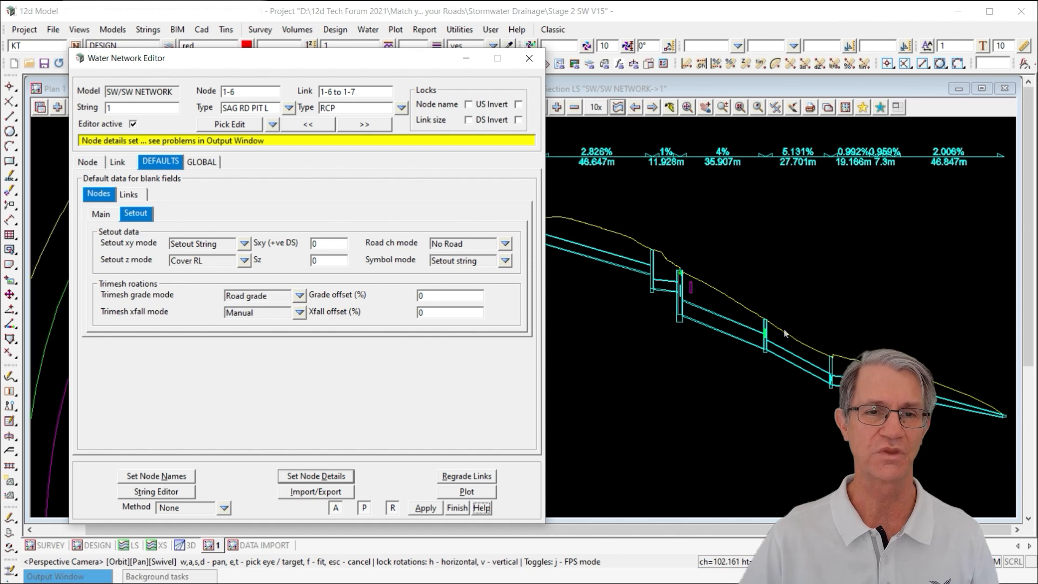
pyautogui.moveTo(331, 71); pyautogui.dragTo(789, 67)
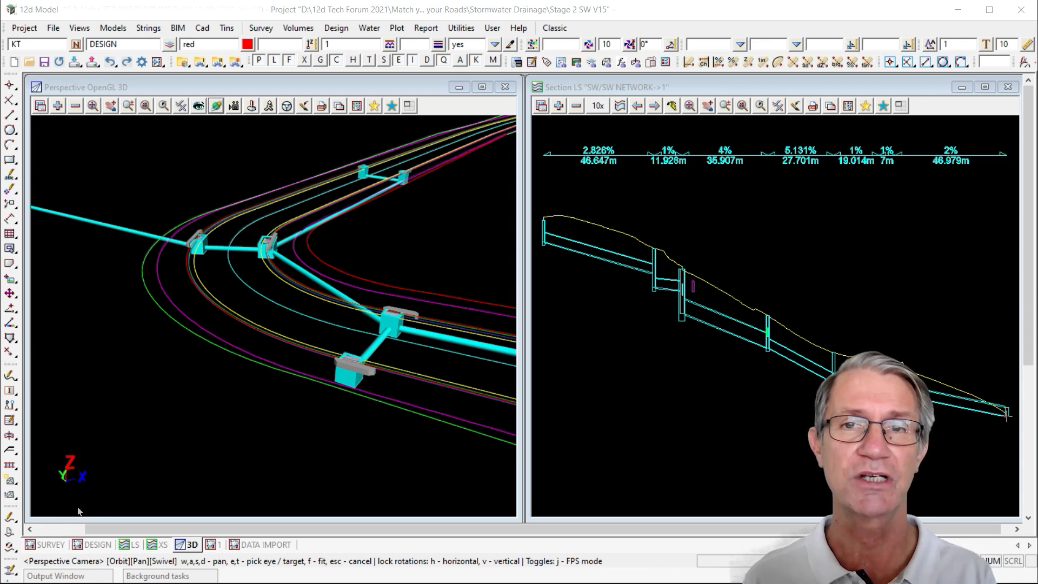
# Enlarge the 3D perspective view to the full workspace and inspect how the two sag pit chambers sit relative to their grates and lintels.
pyautogui.scroll(7, 157, 240)
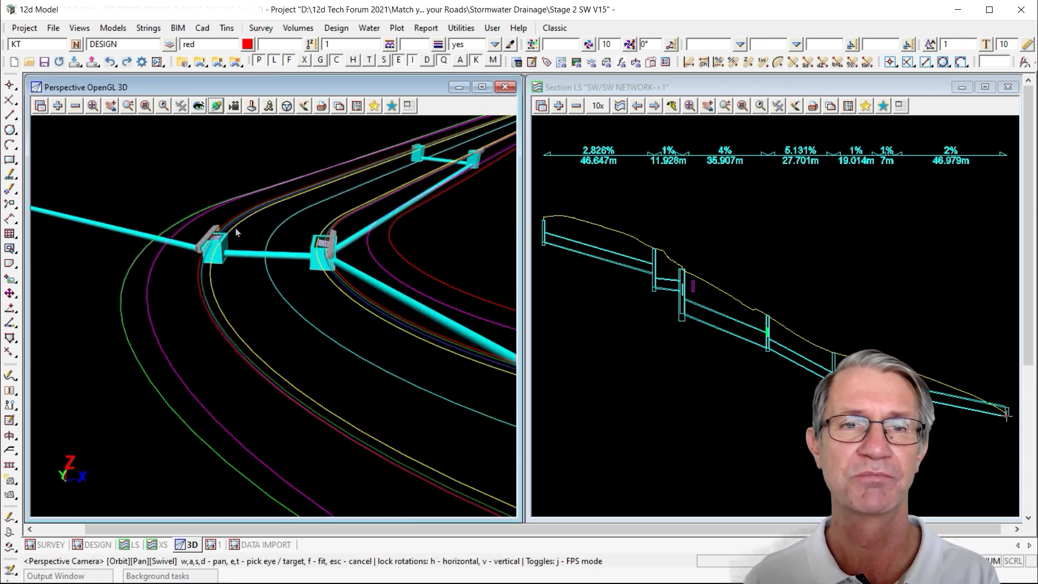
pyautogui.click(409, 105)
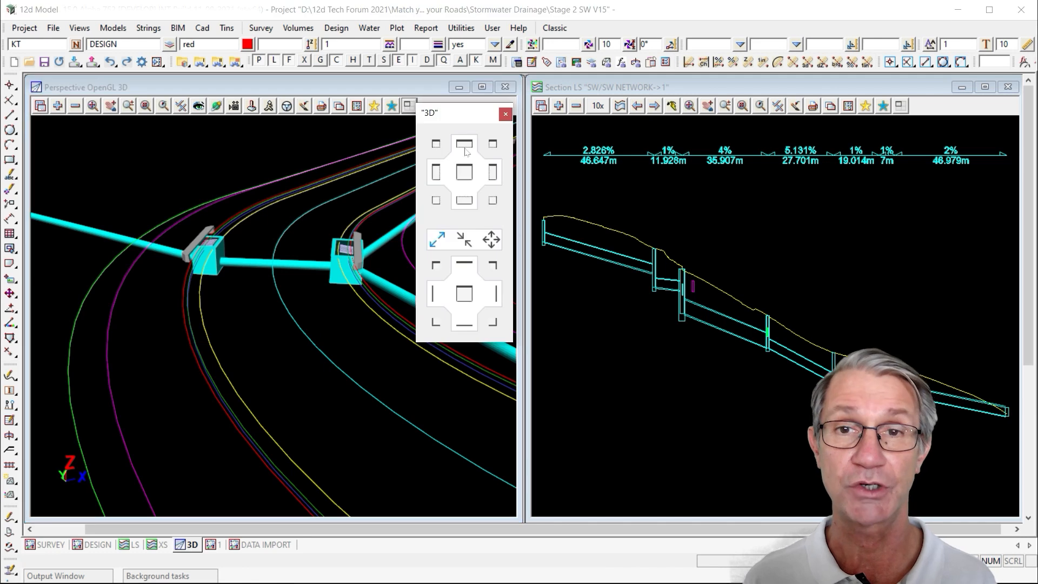
pyautogui.click(459, 180)
pyautogui.moveTo(534, 290); pyautogui.dragTo(628, 258)
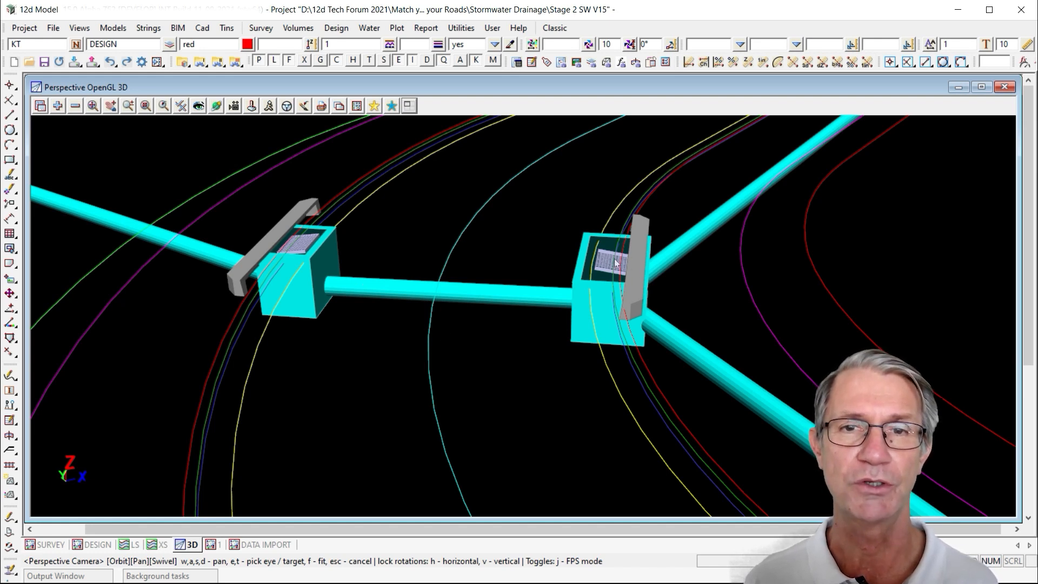
pyautogui.scroll(3, 616, 262)
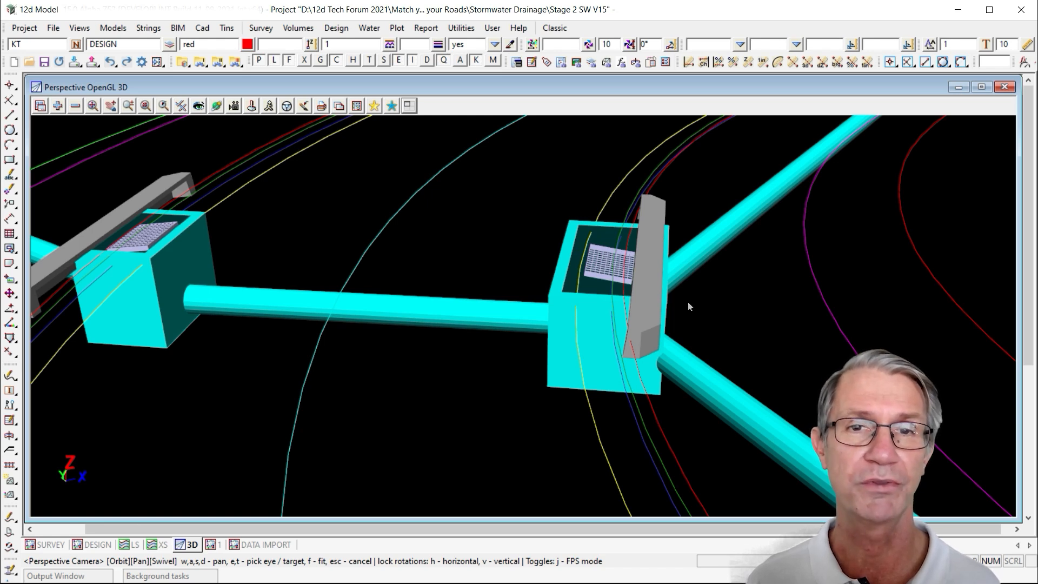
pyautogui.scroll(-4, 761, 322)
pyautogui.scroll(-3, 301, 321)
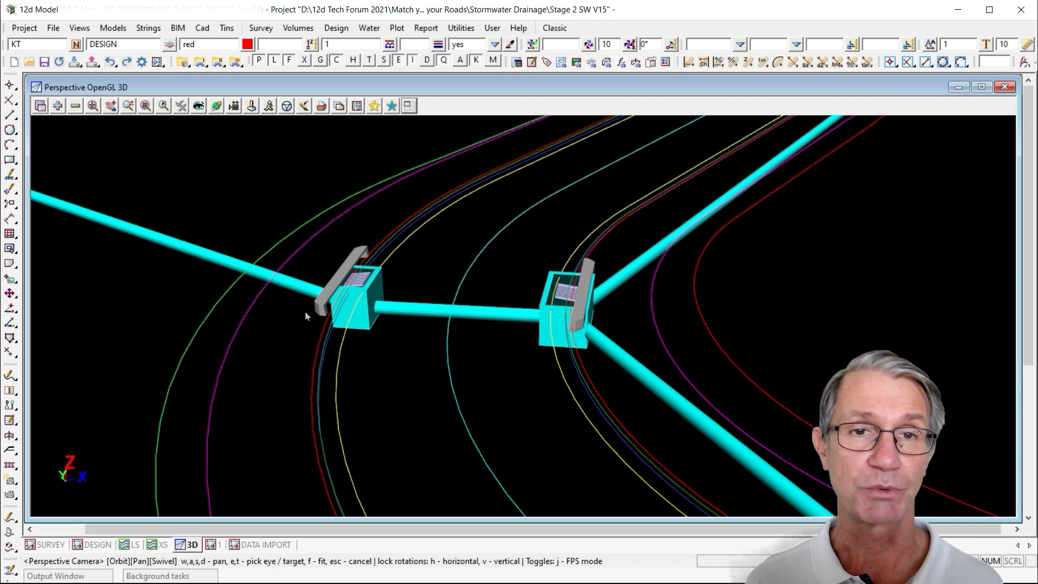
# Open the Adjust Pit Locations tool for water strings and place its dialog clear of the two pits.
pyautogui.click(369, 28)
pyautogui.moveTo(411, 78)
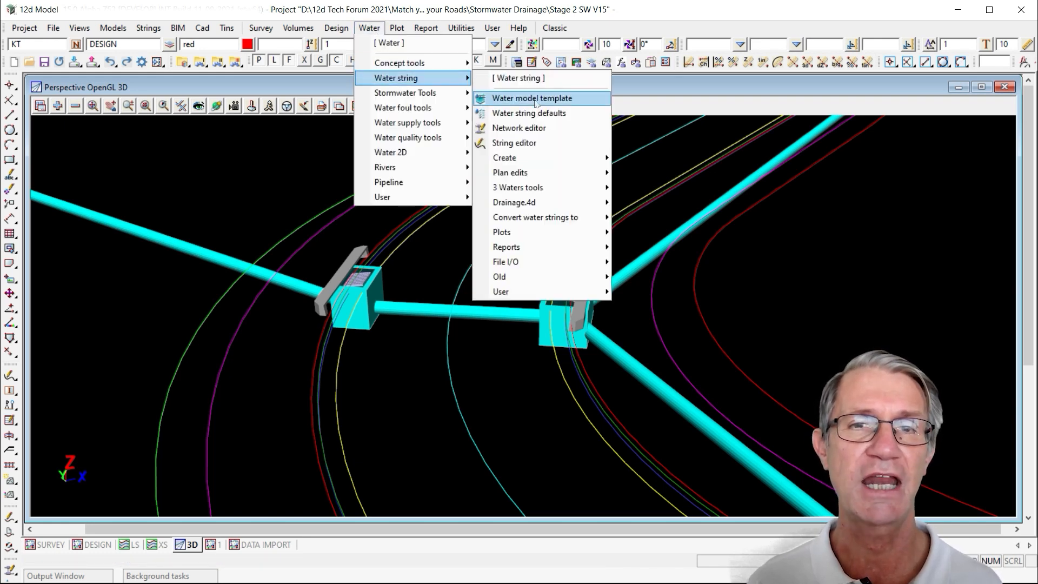
pyautogui.moveTo(572, 177)
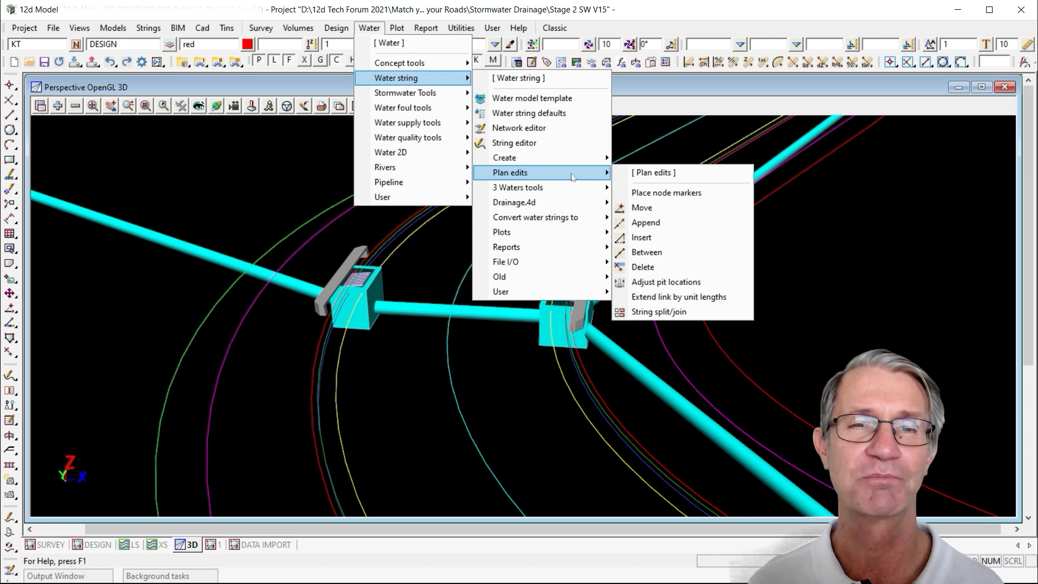
pyautogui.click(668, 282)
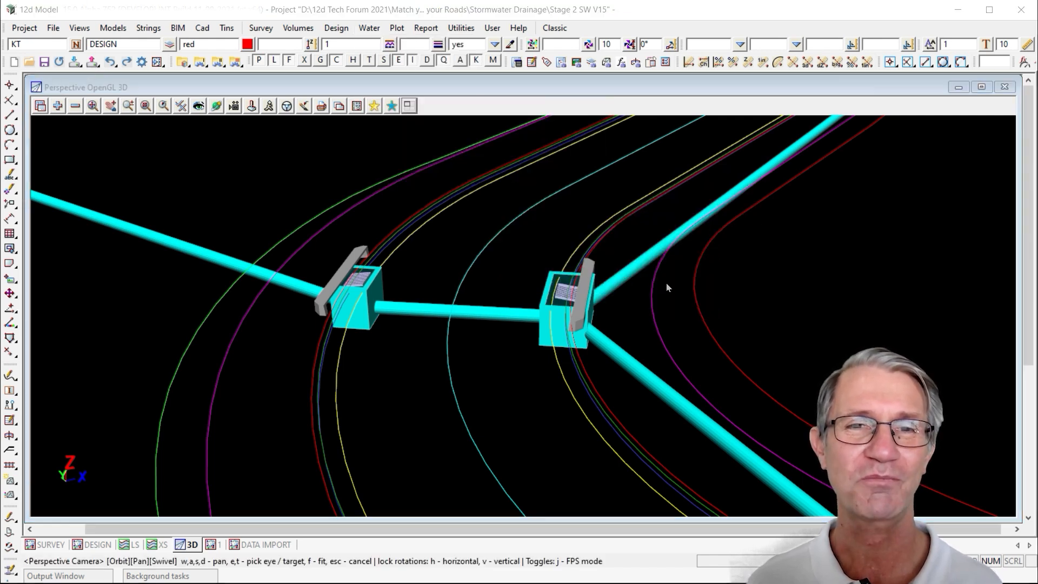
pyautogui.moveTo(0, 25); pyautogui.dragTo(129, 270)
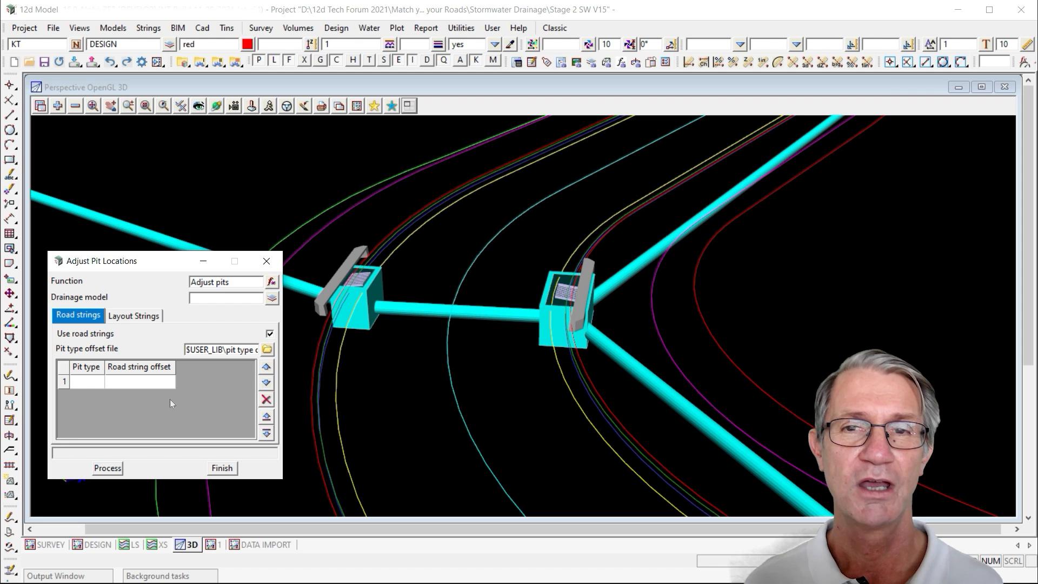
# Define the first pit type offset as RD PIT with a road string offset of 0.5.
pyautogui.doubleClick(84, 381)
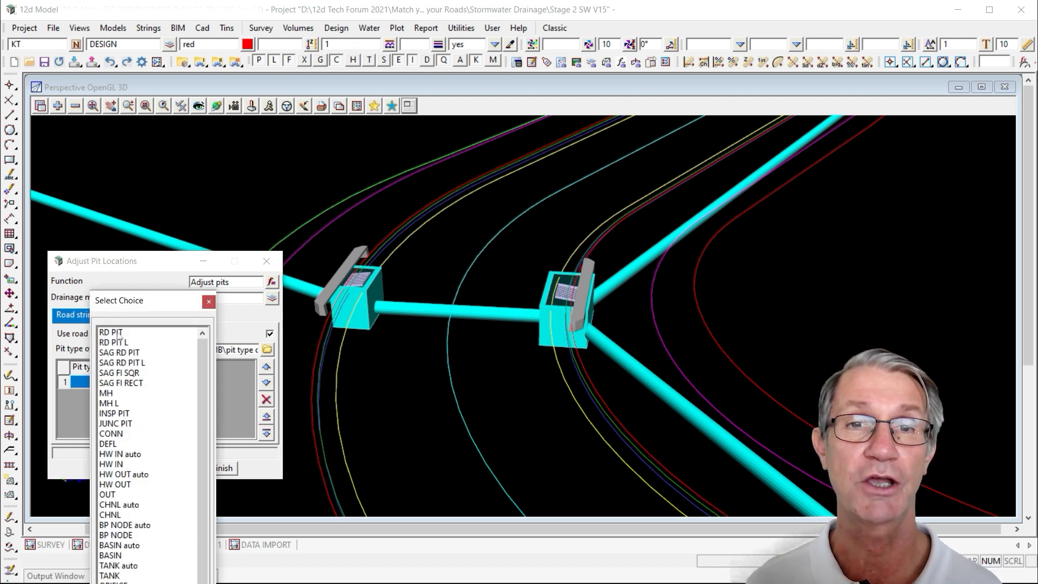
pyautogui.doubleClick(119, 333)
pyautogui.click(130, 382)
pyautogui.click(130, 382)
pyautogui.write('0.5')
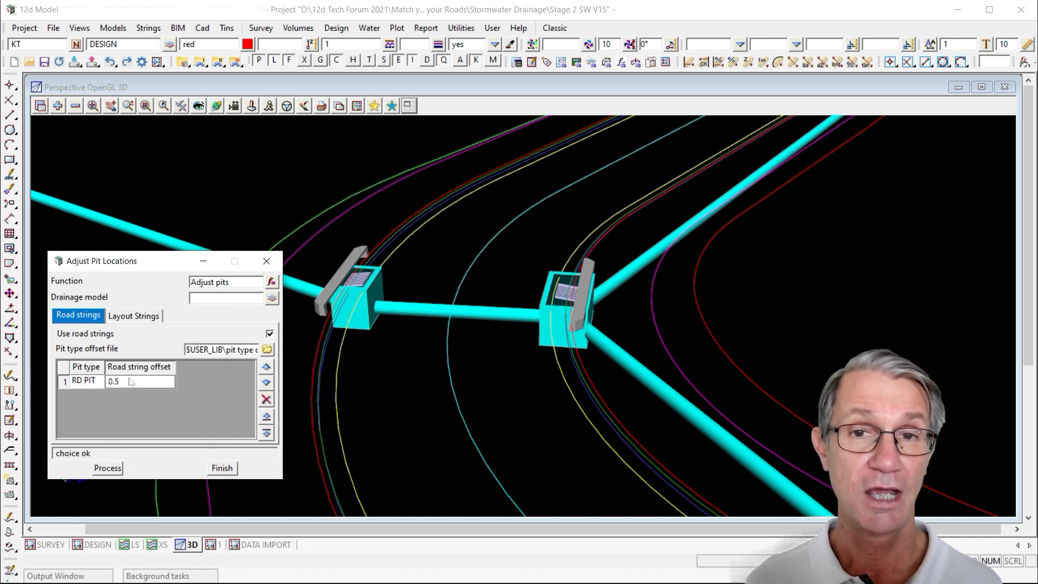
pyautogui.press('Return')
# Add a second pit type offset for SAG RD PIT L with a road string offset of 0.65, widening the pit type column.
pyautogui.scroll(3, 322, 261)
pyautogui.scroll(2, 323, 260)
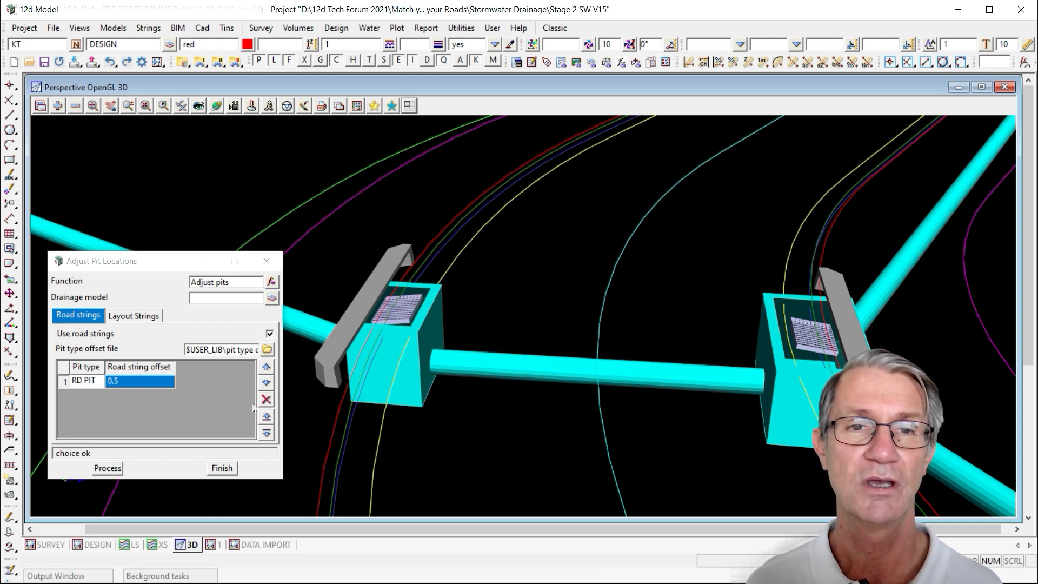
pyautogui.click(129, 428)
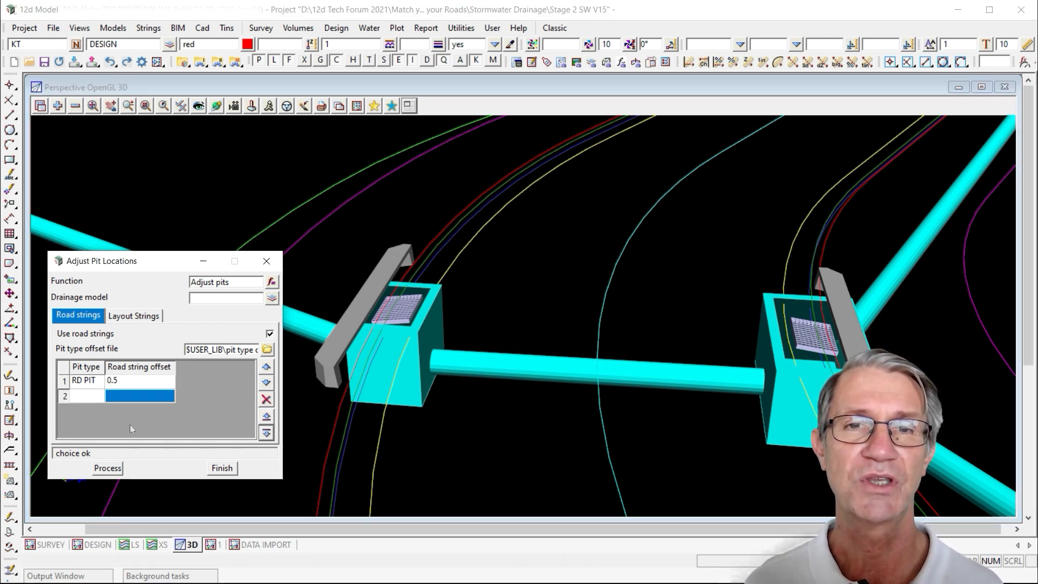
pyautogui.click(79, 398)
pyautogui.click(80, 398)
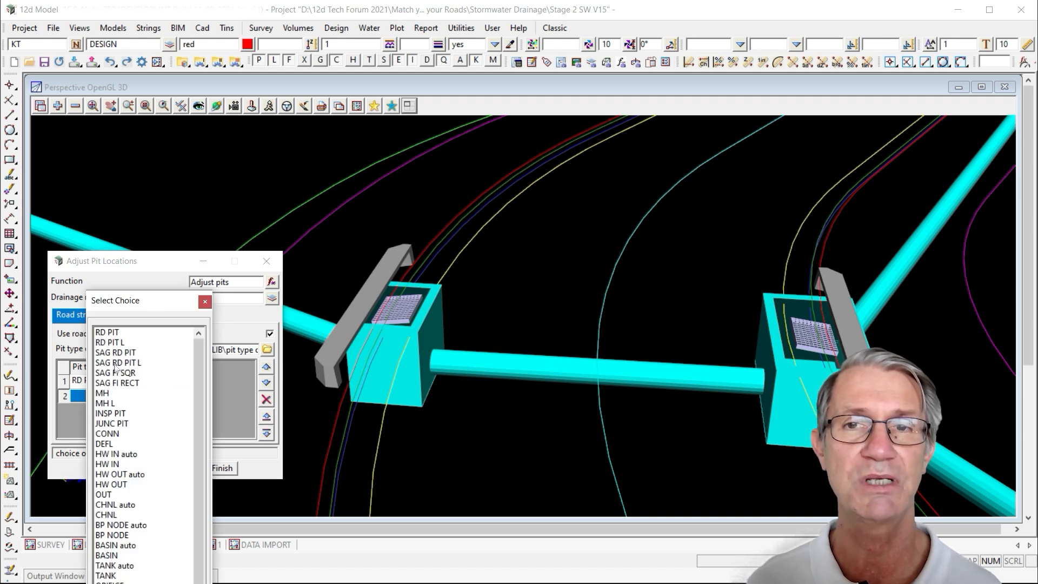
pyautogui.click(115, 365)
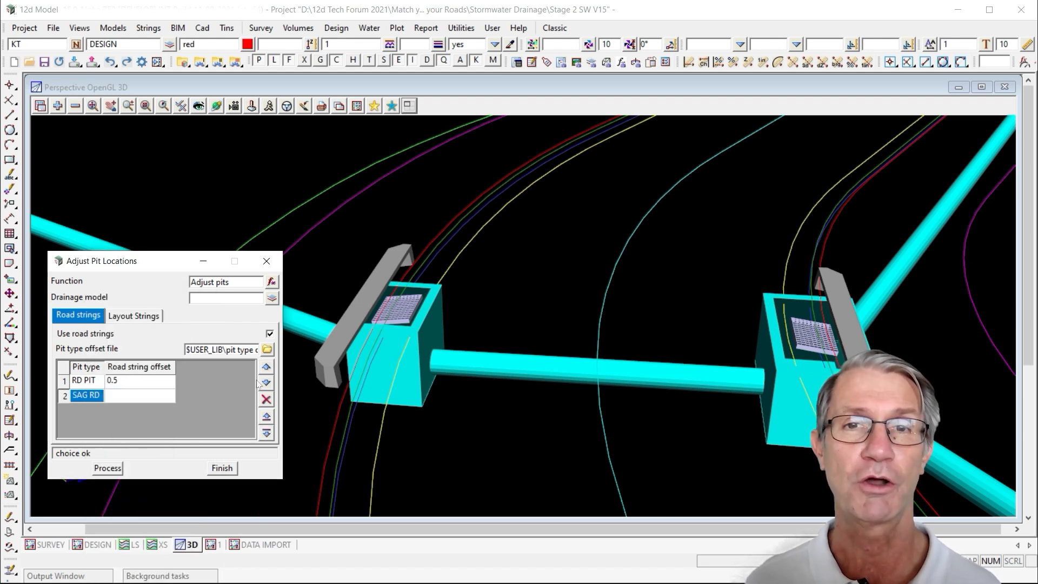
pyautogui.click(161, 397)
pyautogui.write('0.65')
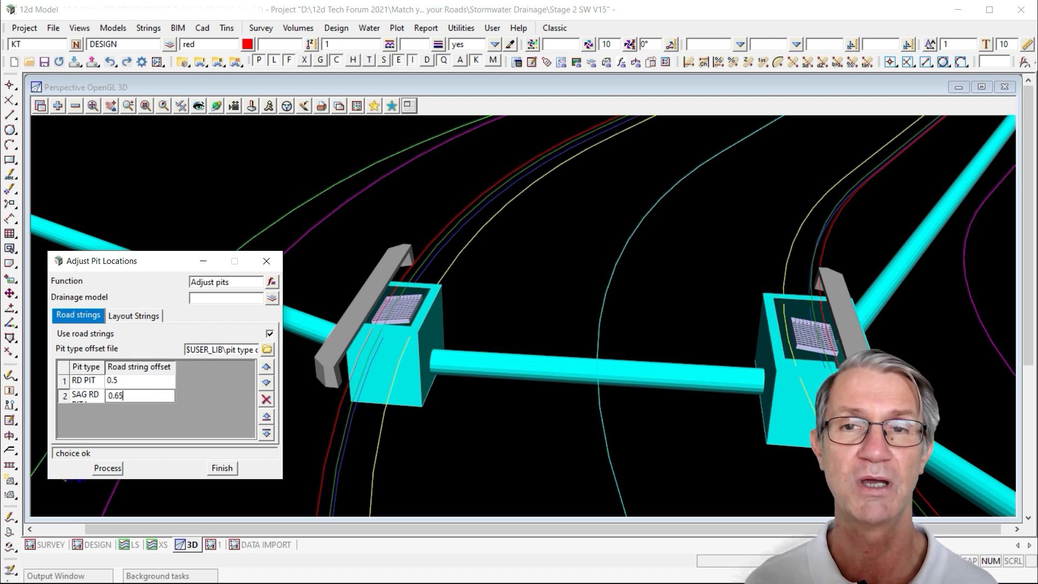
pyautogui.moveTo(105, 367); pyautogui.dragTo(149, 367)
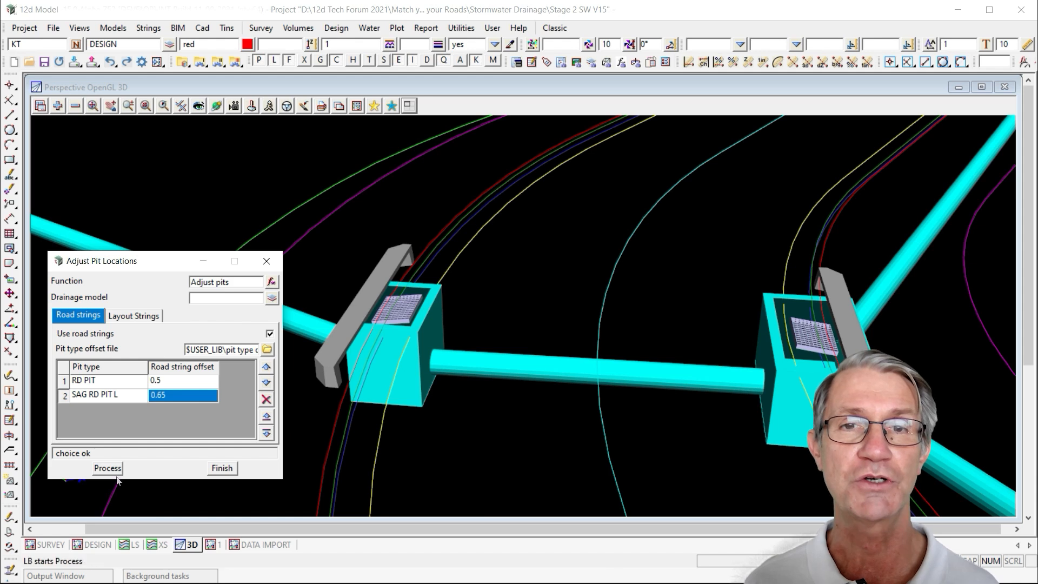
# Set the drainage model to SW/SW NETWORK by picking the pipe between the two pits, and process the pit adjustment.
pyautogui.click(255, 294)
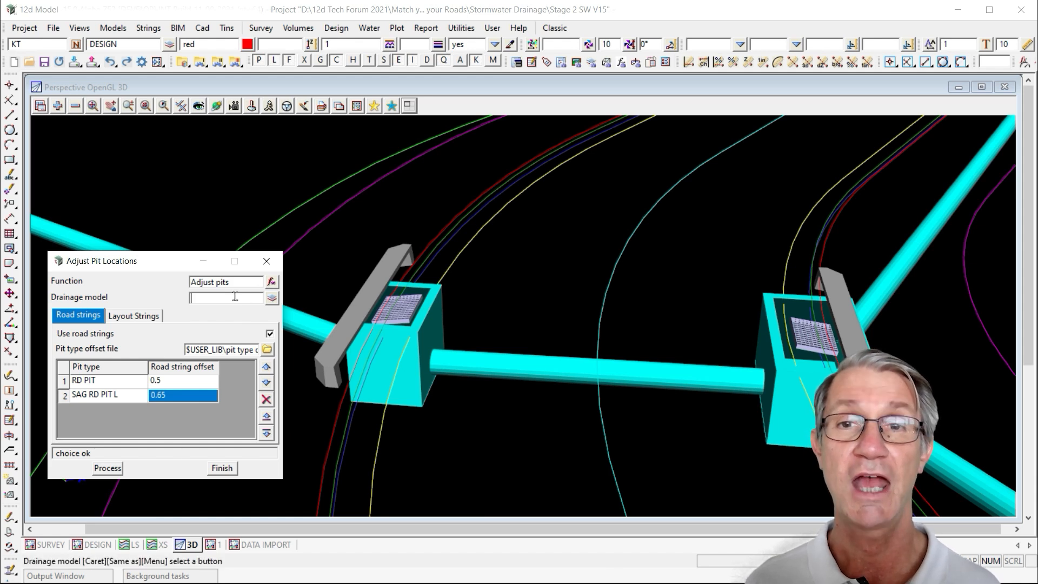
pyautogui.middleClick(236, 296)
pyautogui.click(527, 375)
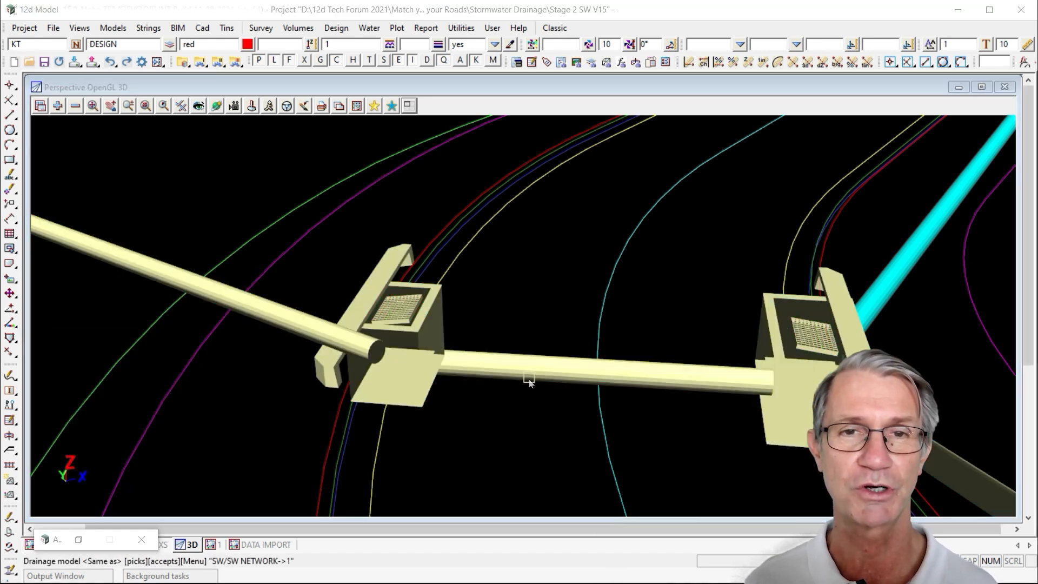
pyautogui.middleClick(527, 375)
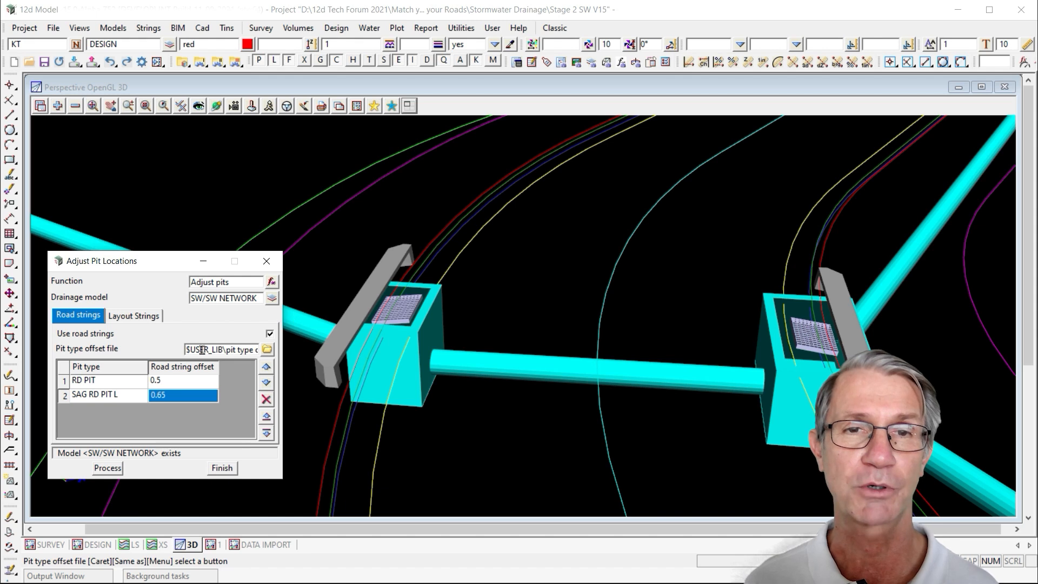
pyautogui.click(107, 468)
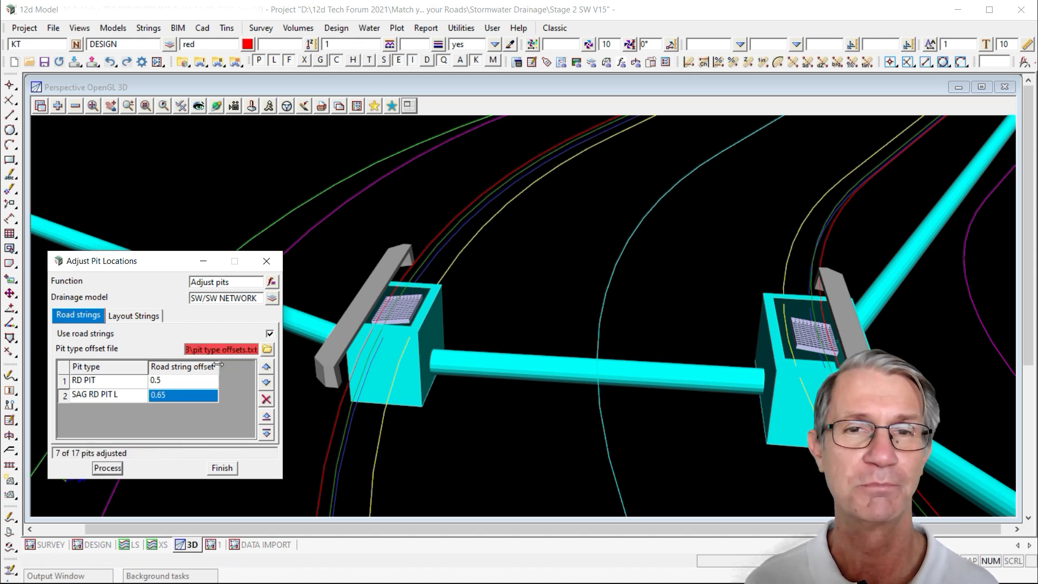
# Refresh the 3D view and check the adjusted pit positions around the road bend.
pyautogui.click(304, 106)
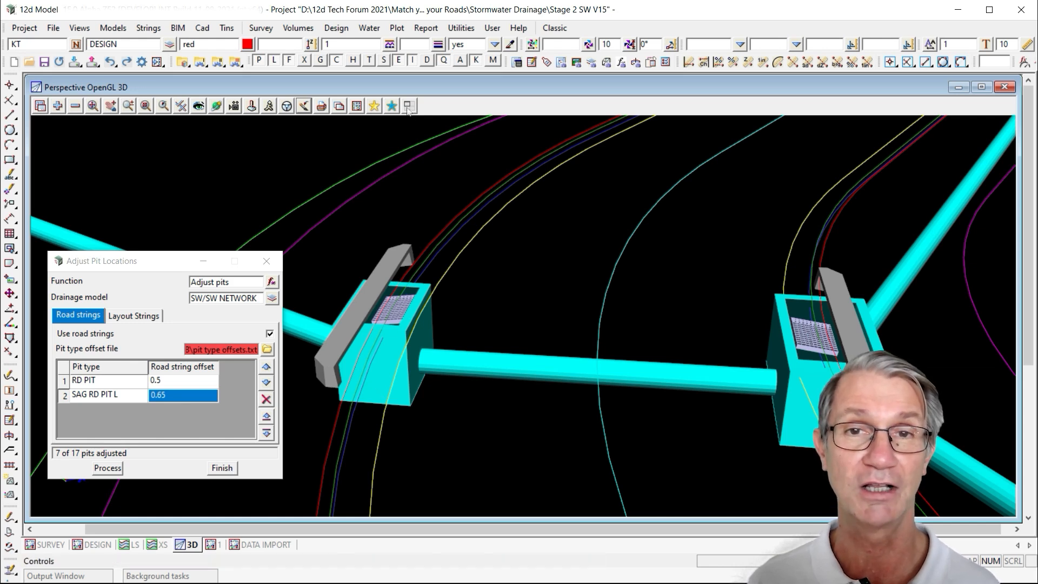
pyautogui.scroll(-5, 459, 281)
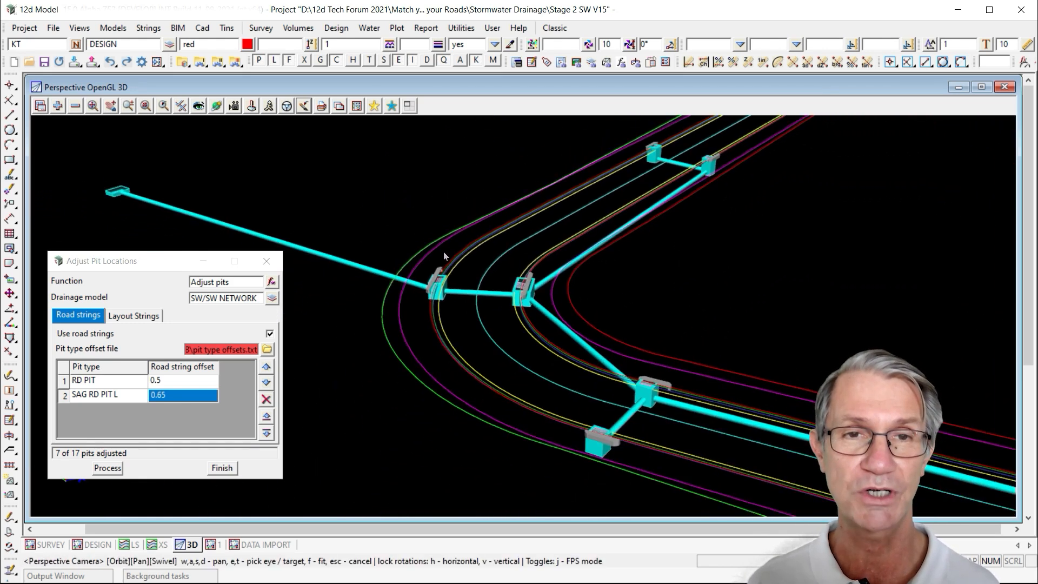
pyautogui.scroll(-2, 444, 252)
pyautogui.moveTo(537, 354); pyautogui.dragTo(471, 341)
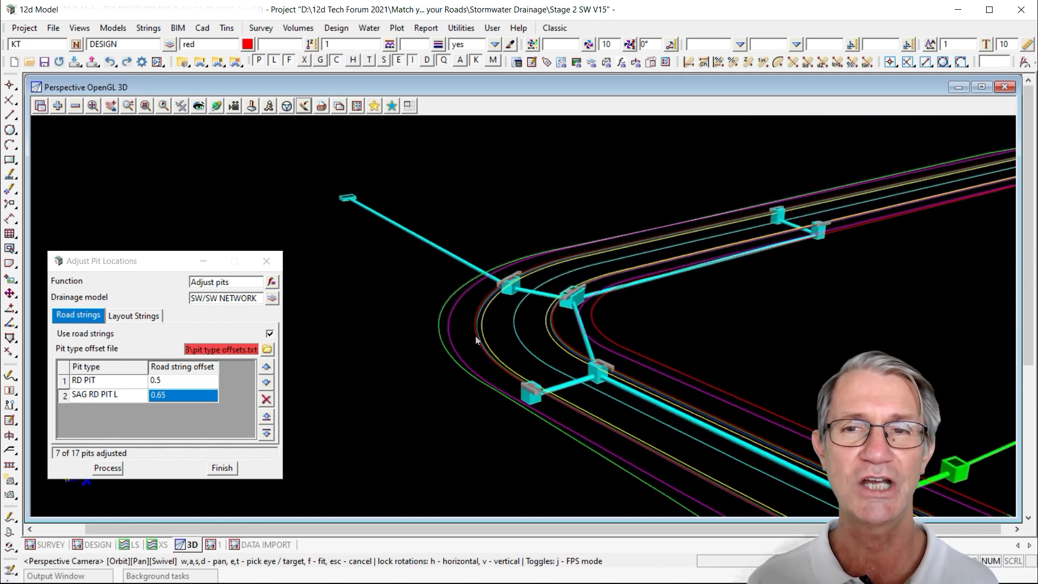